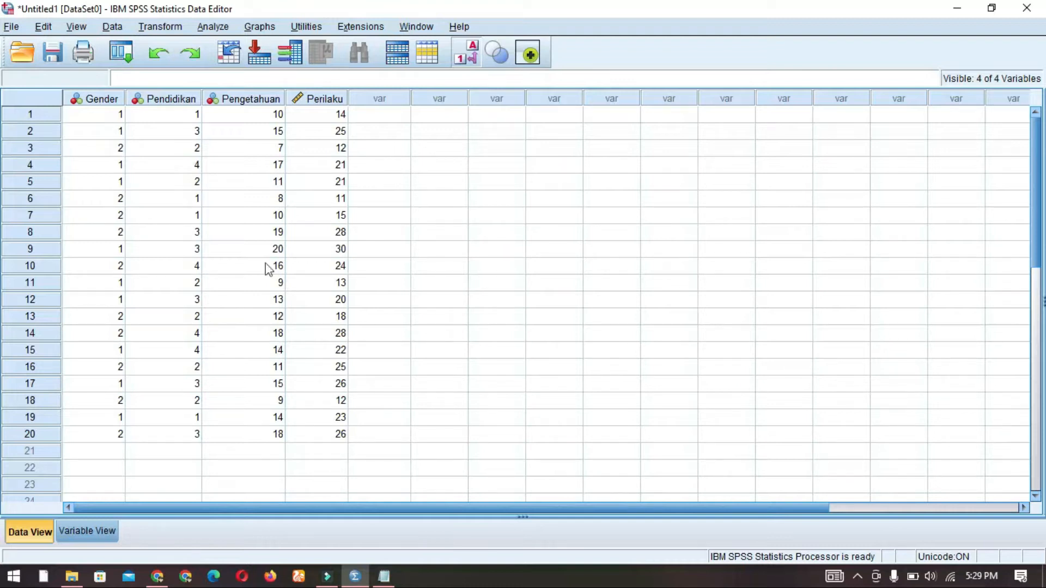
click(223, 123)
click(226, 165)
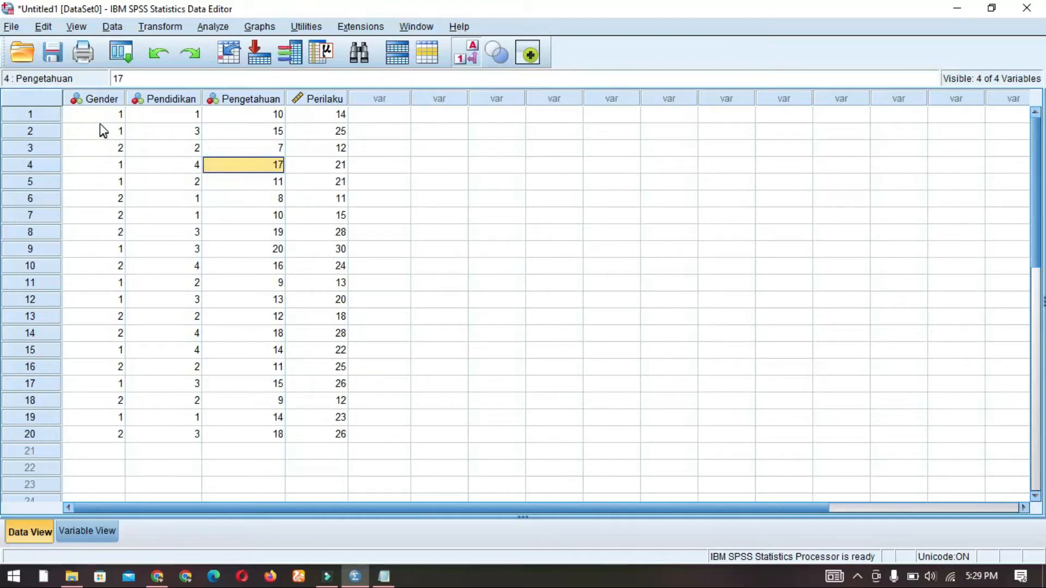
click(274, 148)
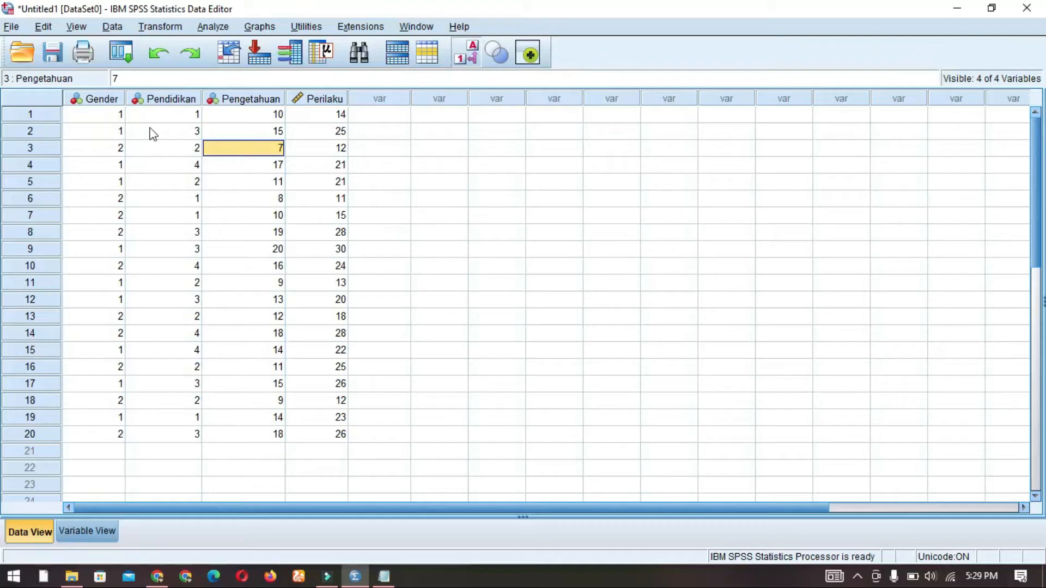
click(235, 120)
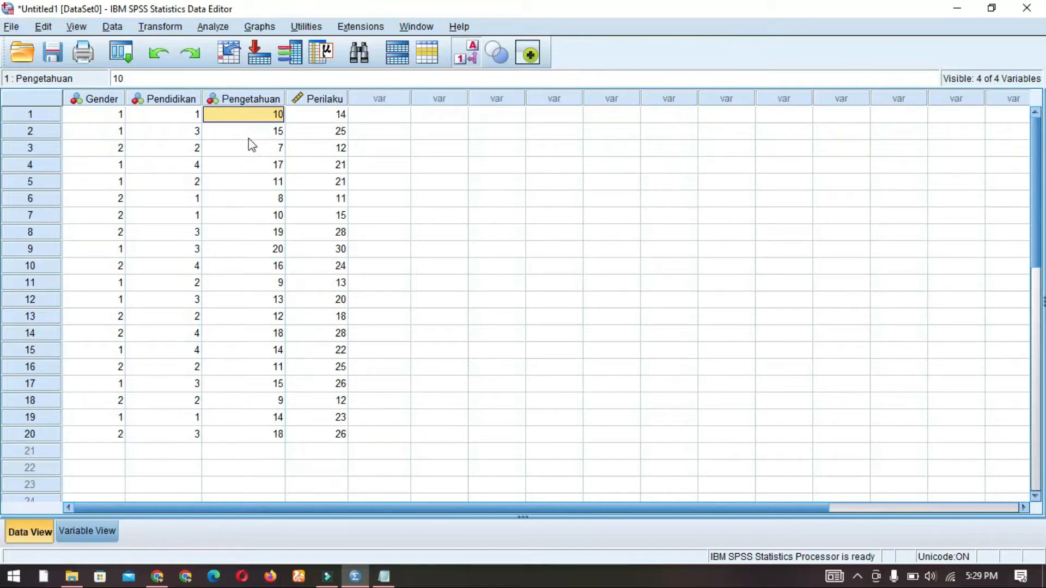
click(247, 131)
click(264, 116)
- Switch to the Notepad notes and review the category codes for Gender, Pendidikan, Pengetahuan and Perilaku, then return to SPSS
click(384, 576)
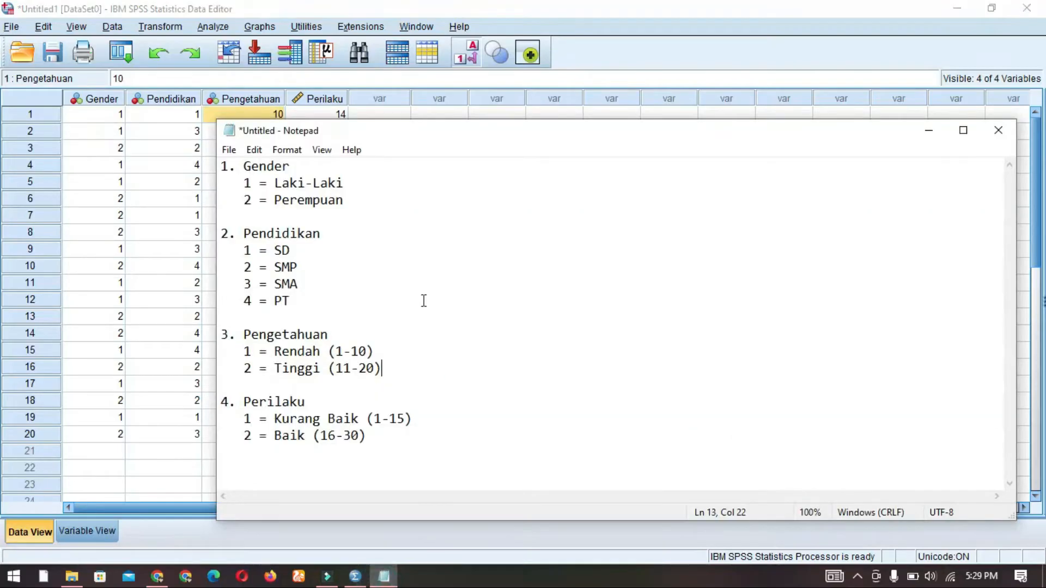
click(602, 148)
drag(508, 143, 504, 117)
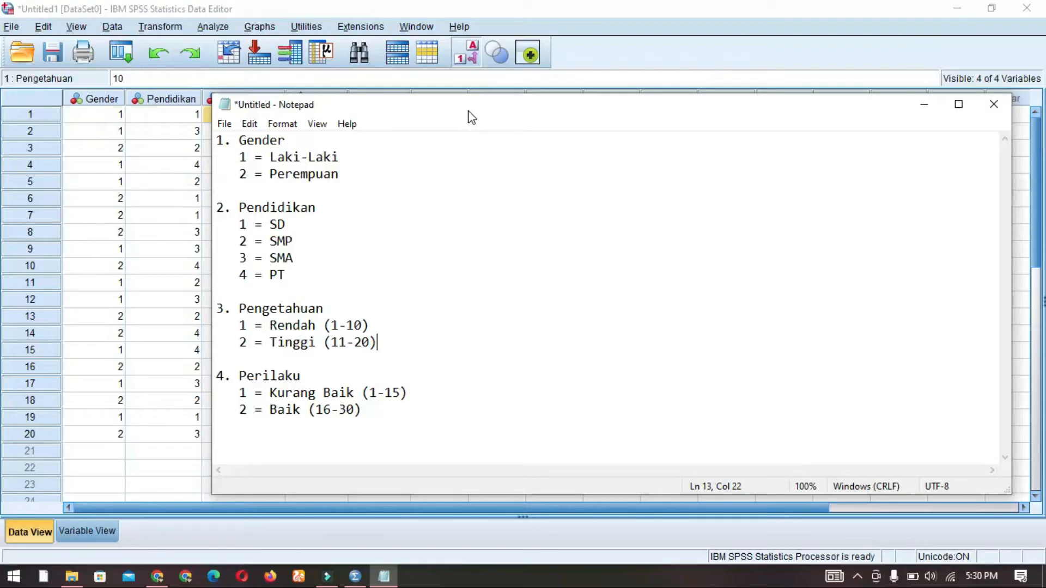
click(933, 106)
click(227, 219)
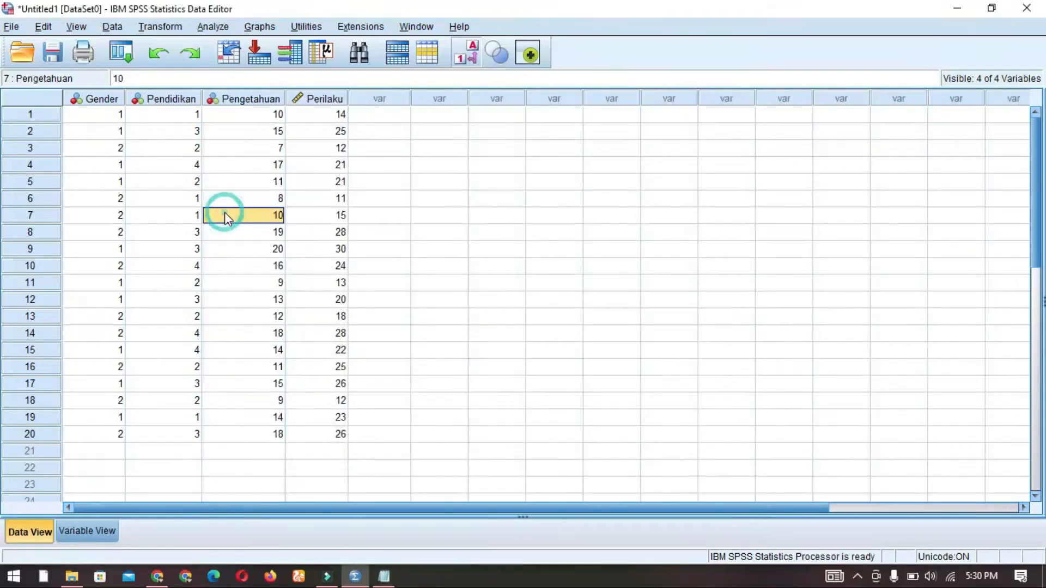
click(145, 165)
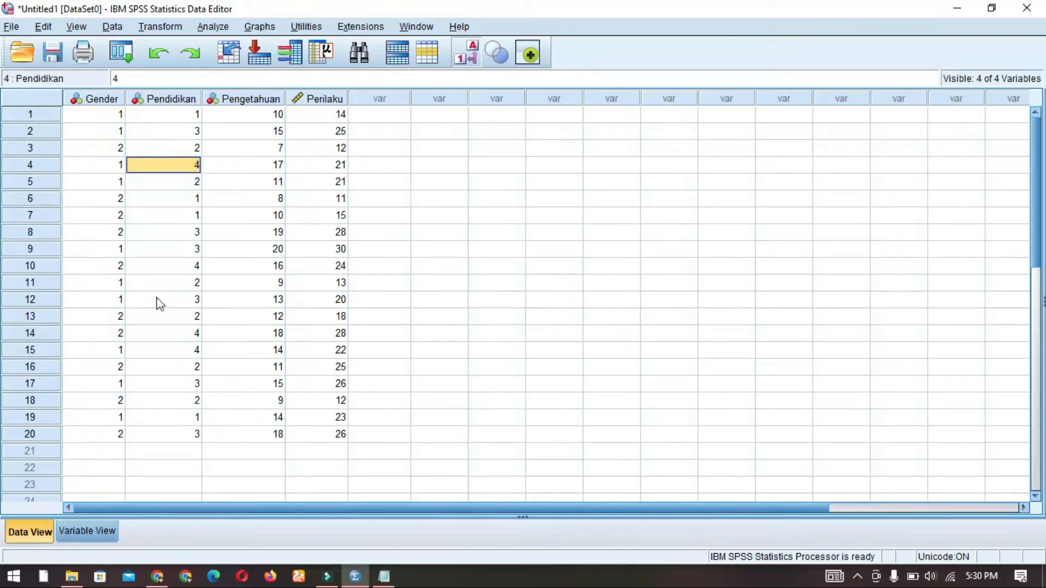
- Open the value labels of the Gender variable and add the label Laki-laki for value 1
click(88, 531)
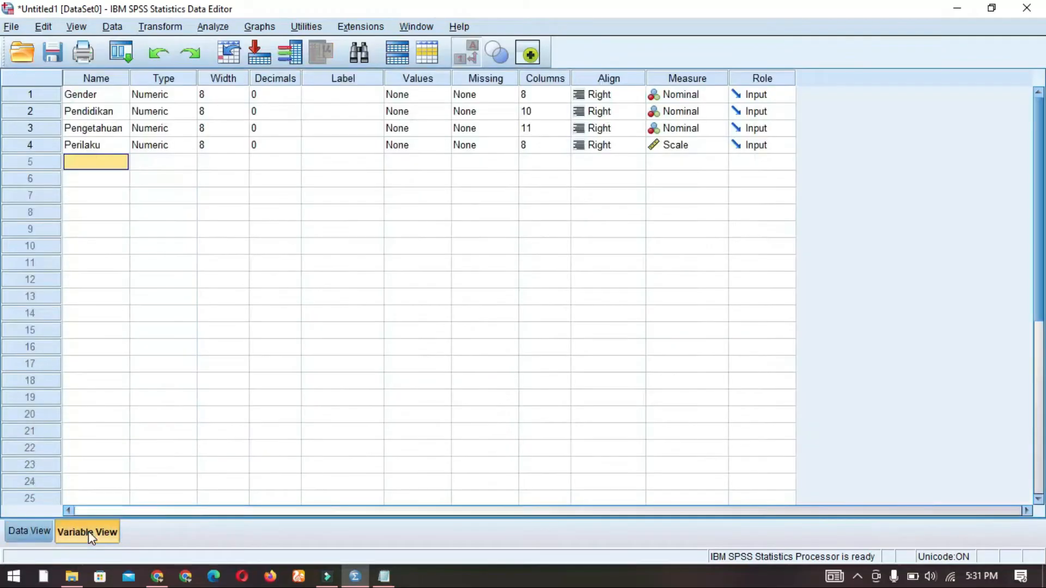
click(434, 93)
click(440, 94)
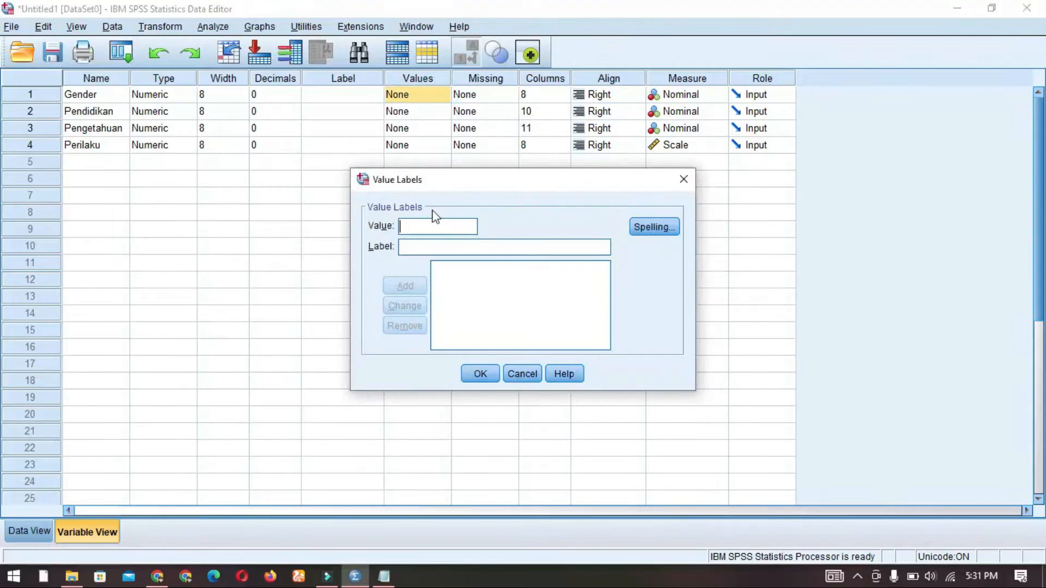
click(384, 576)
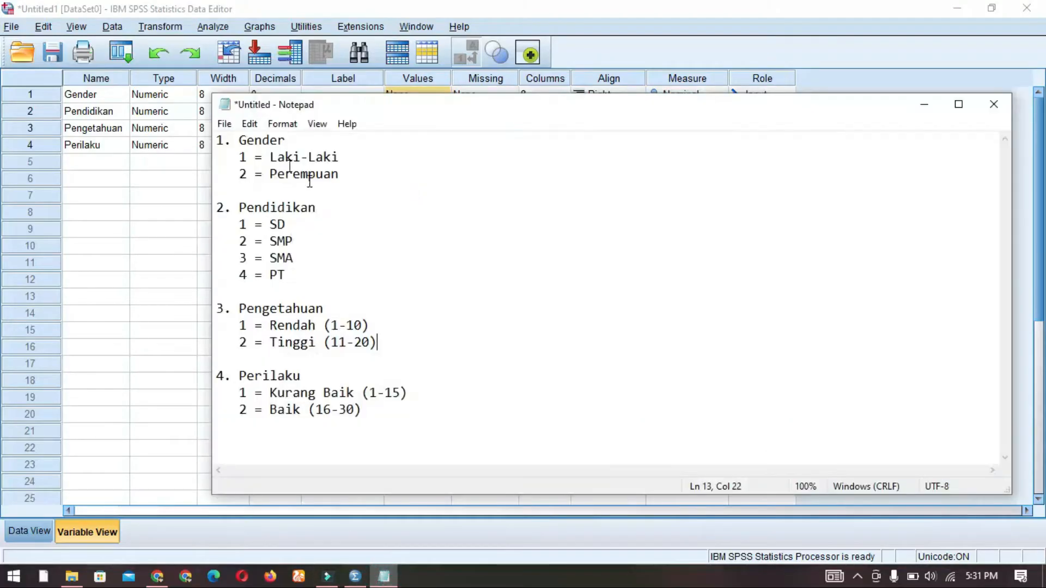
click(355, 576)
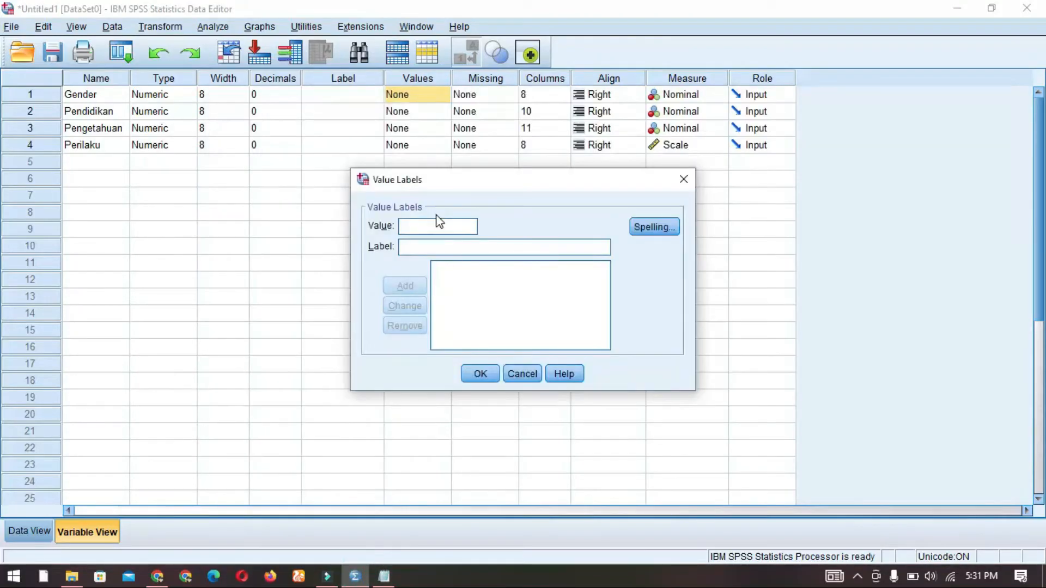
click(439, 246)
text(Lak)
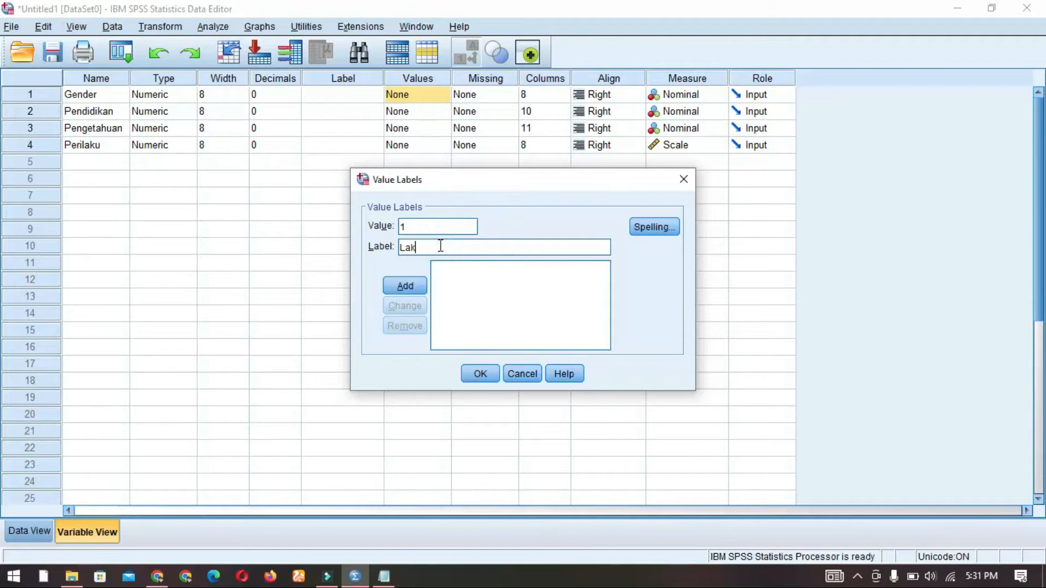
text(i-laki)
click(426, 286)
- Add the label Perempuan for value 2 of Gender and apply the value labels
text(2)
click(473, 242)
text(Perempuan)
click(390, 285)
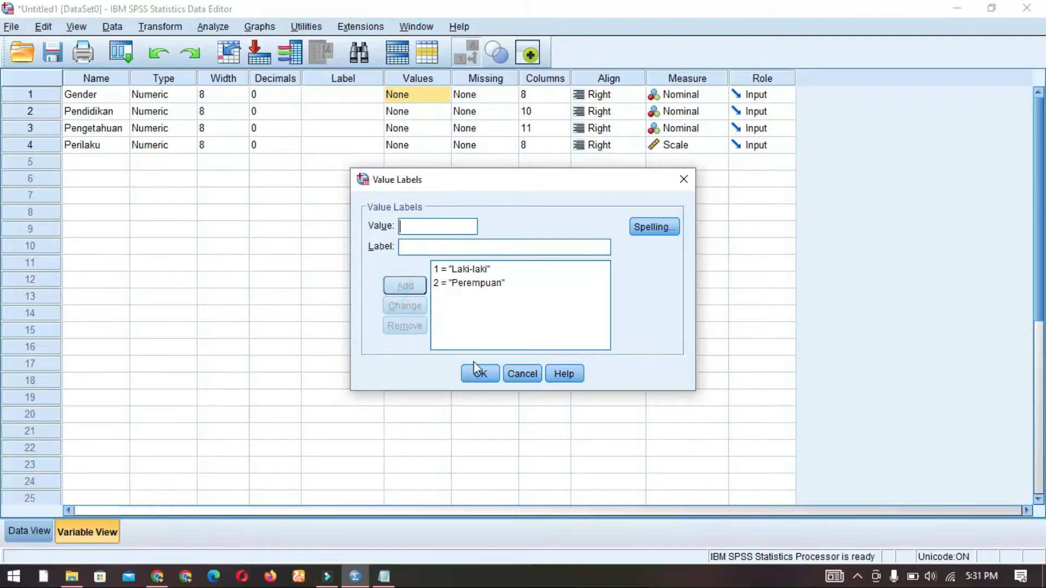
click(480, 374)
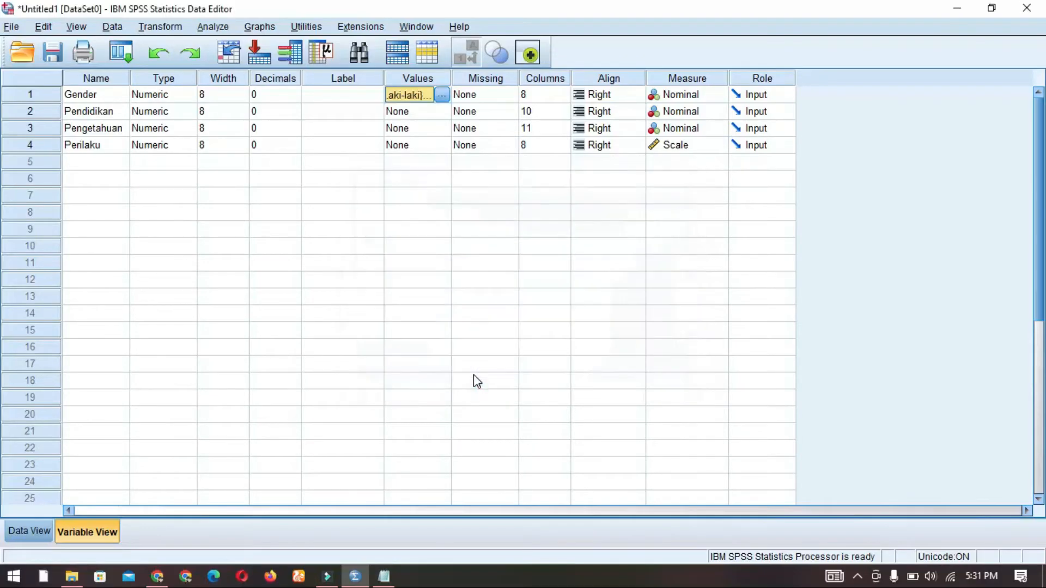
- Check the Pendidikan codes in the Notepad notes and add the value label SD for value 1 of Pendidikan
click(384, 576)
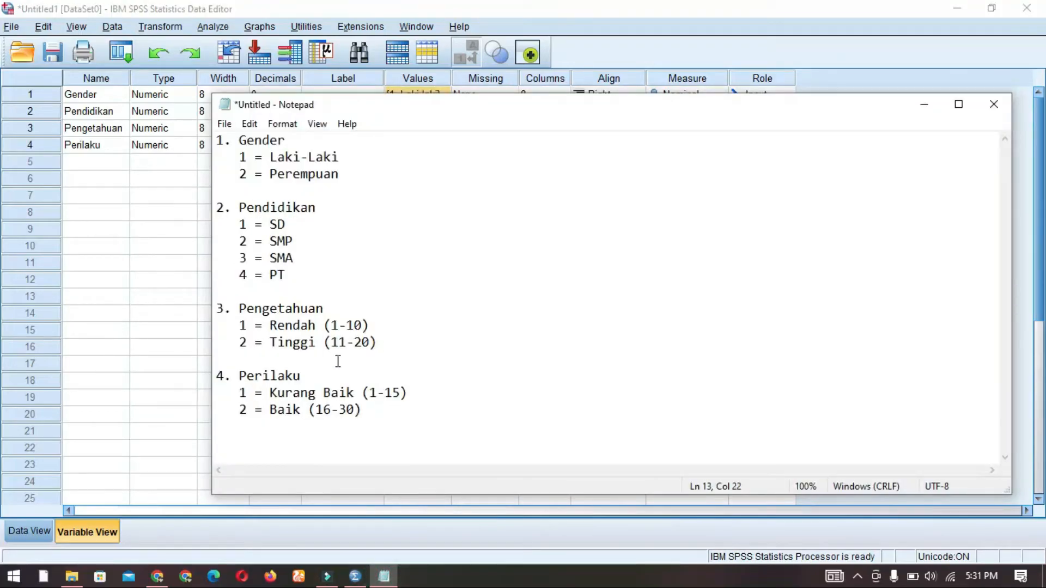
click(355, 576)
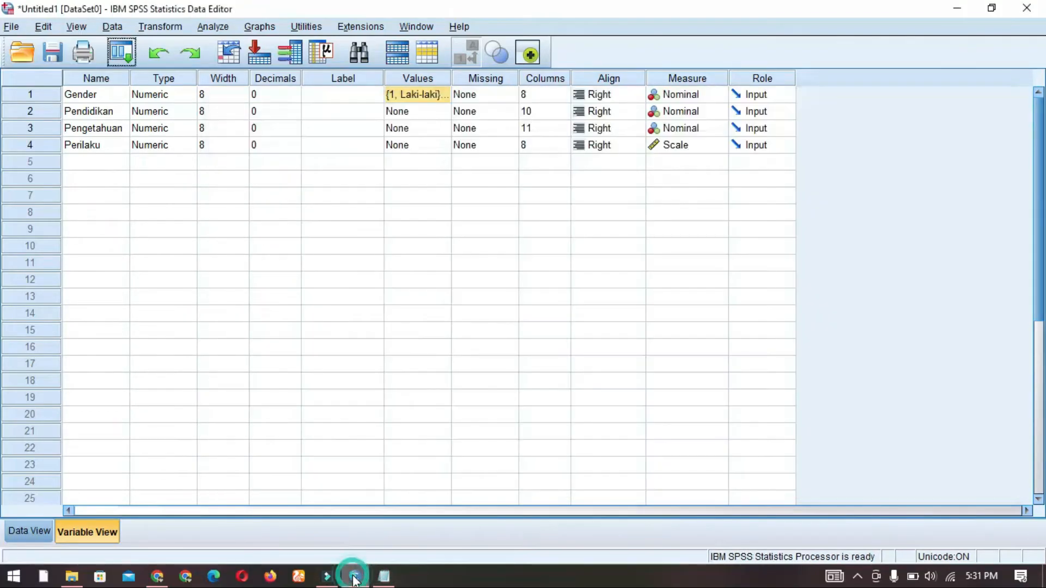
click(430, 111)
click(443, 111)
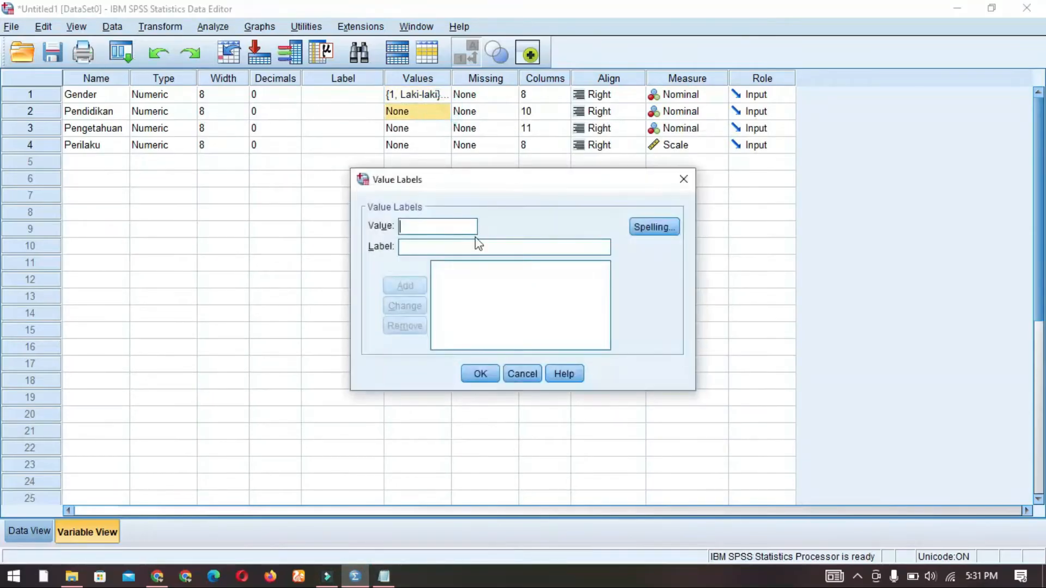
text(1)
click(448, 243)
text(SD)
click(406, 285)
- Add the Pendidikan value labels SMP for value 2 and SMA for value 3
text(2)
click(445, 245)
text(S)
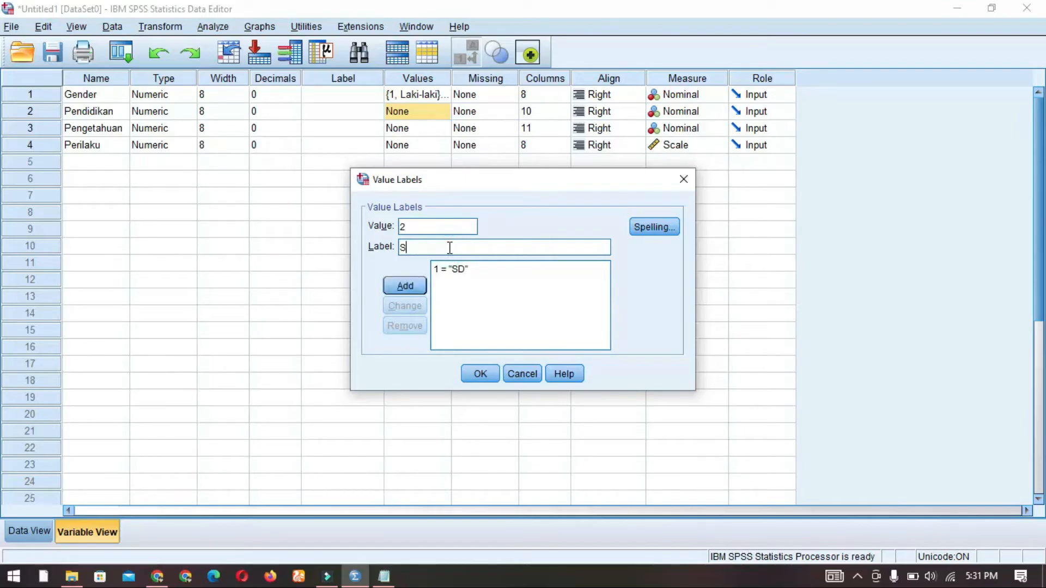
text(MP)
click(390, 283)
text(3)
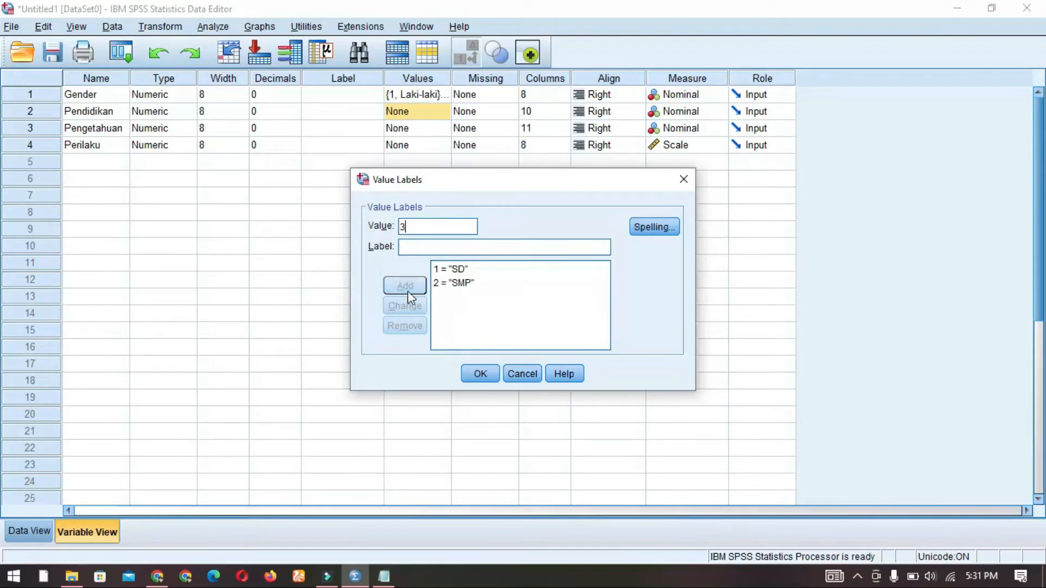
click(454, 247)
text(SMA)
click(414, 283)
- Add the label PT for value 4 of Pendidikan and apply the value labels
text(4)
click(435, 247)
text(PT)
click(411, 289)
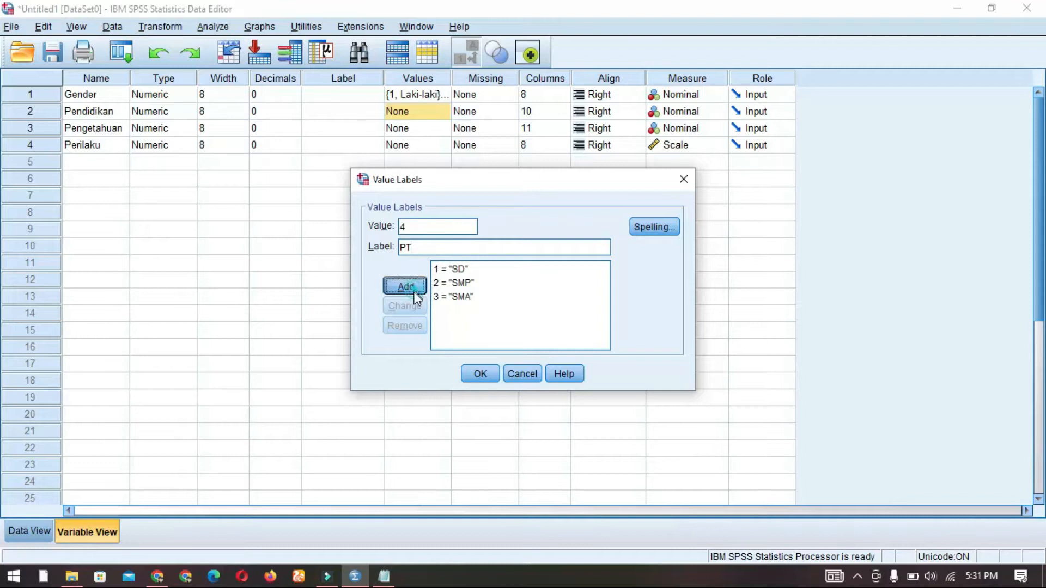
click(477, 373)
- Show the data cases and check the labelled Gender and Pendidikan columns
click(44, 530)
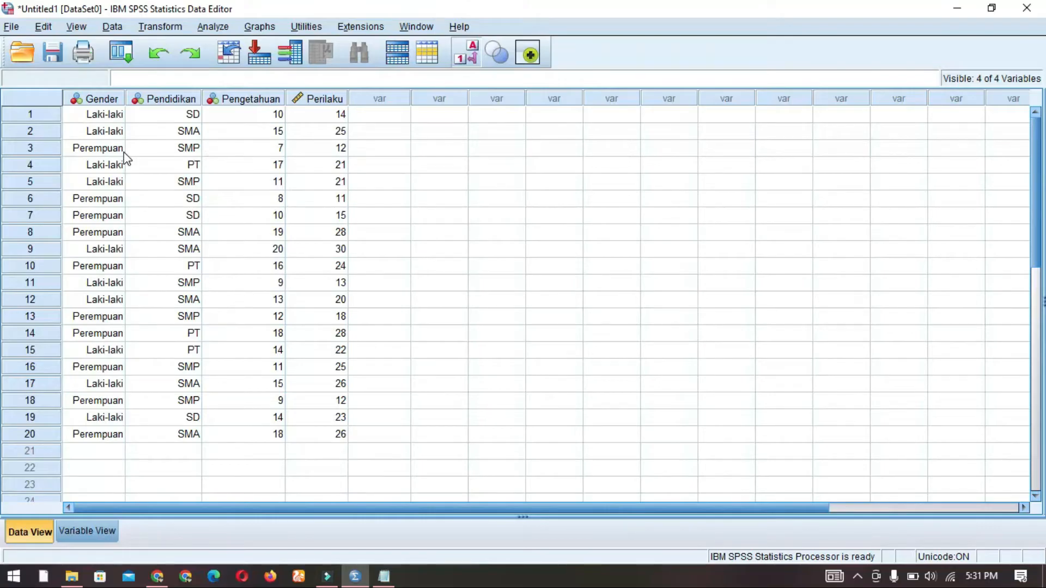
click(152, 147)
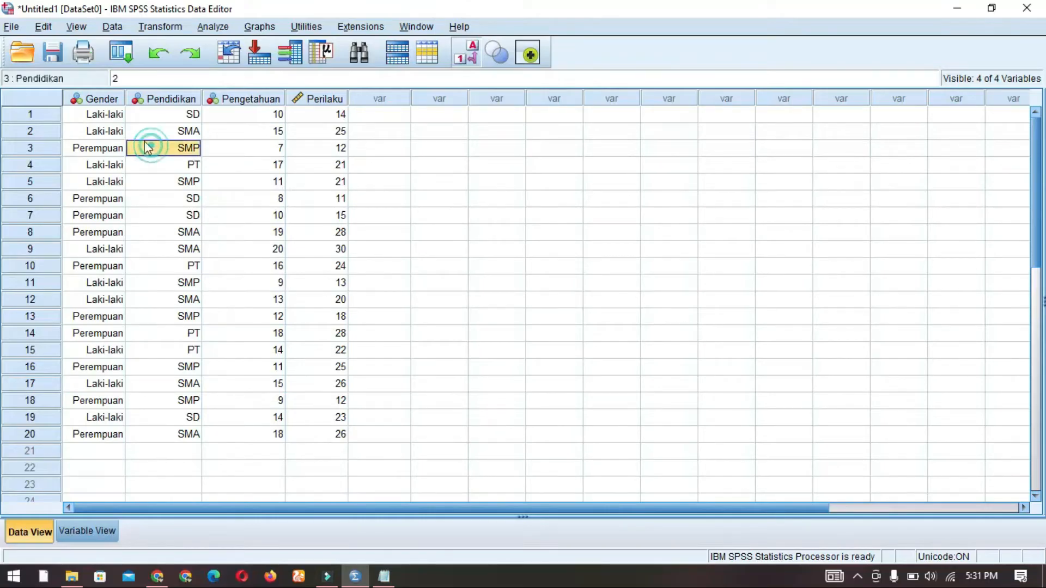
drag(93, 112, 175, 437)
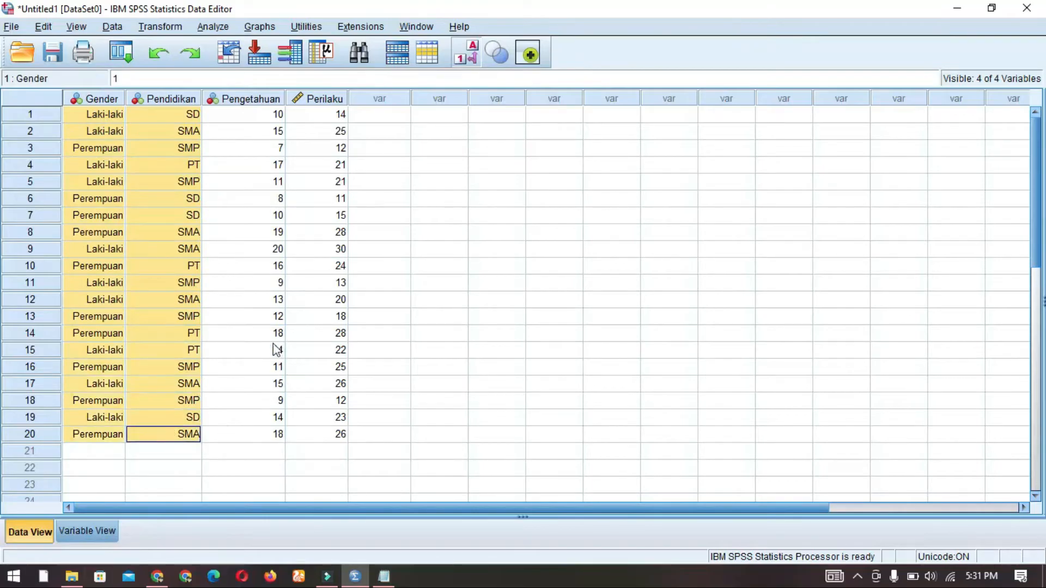
click(250, 317)
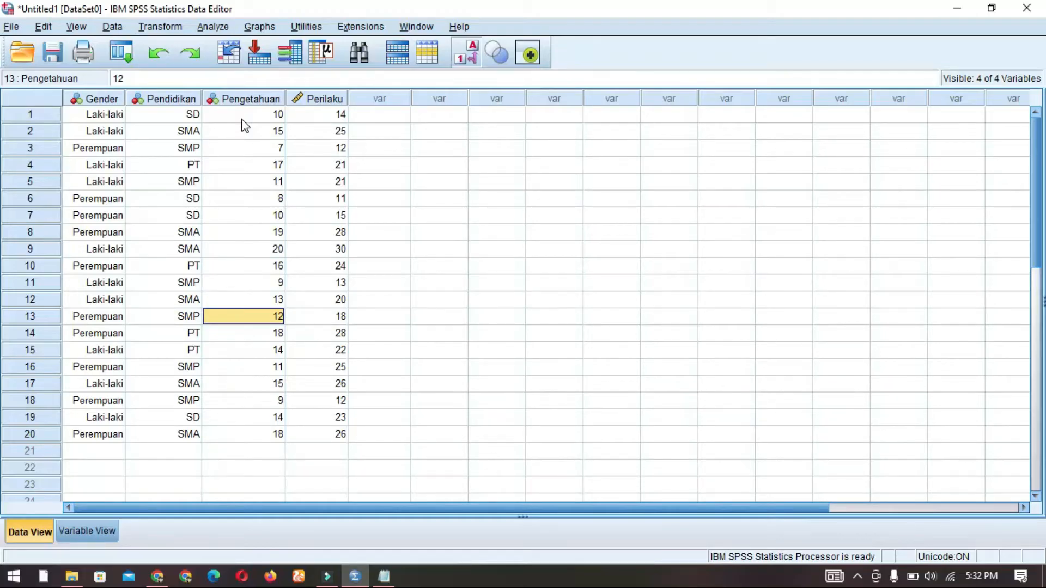
click(103, 531)
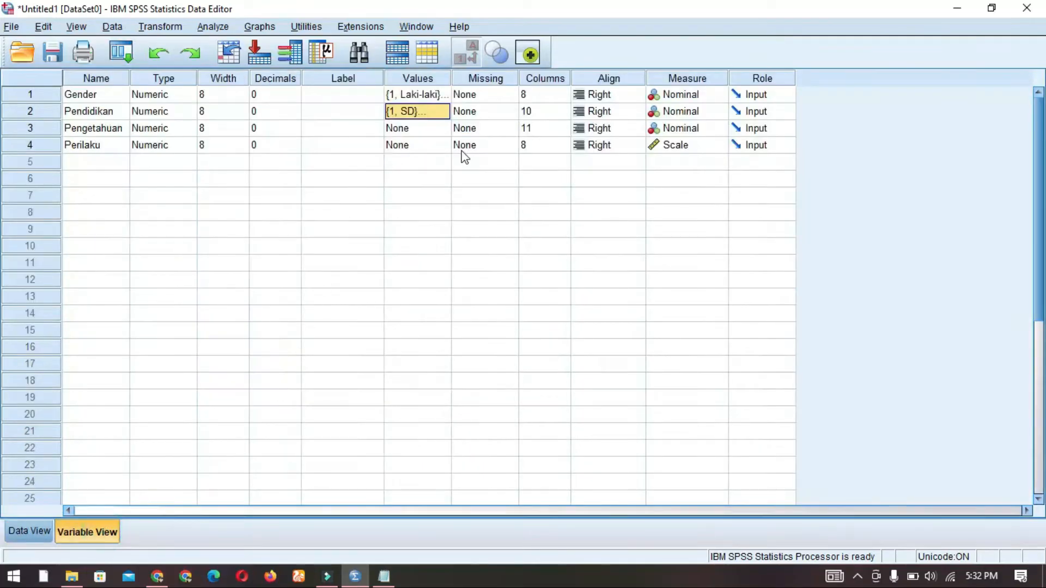
click(440, 128)
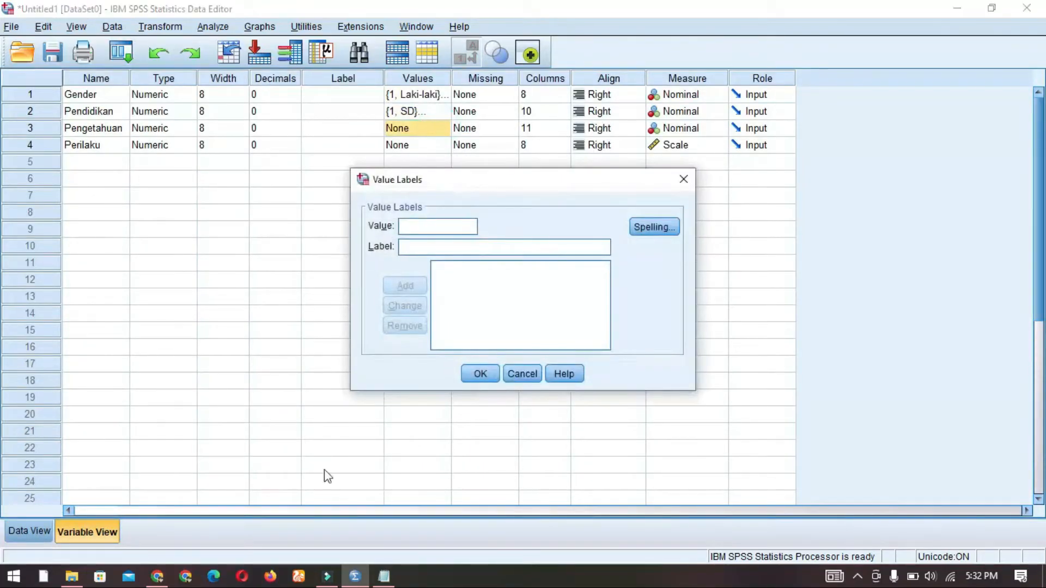
click(383, 577)
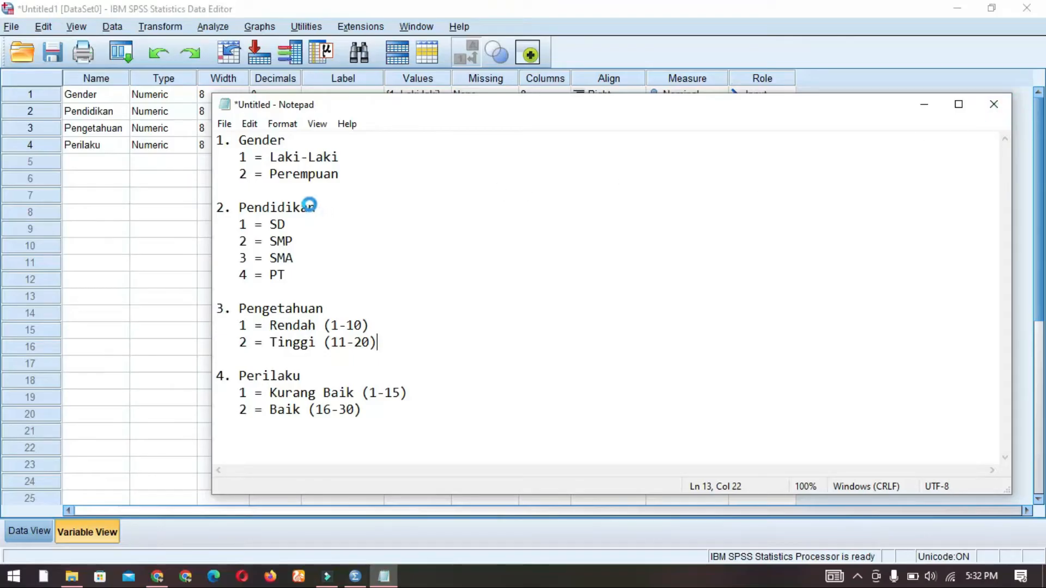
click(633, 299)
click(930, 104)
click(684, 177)
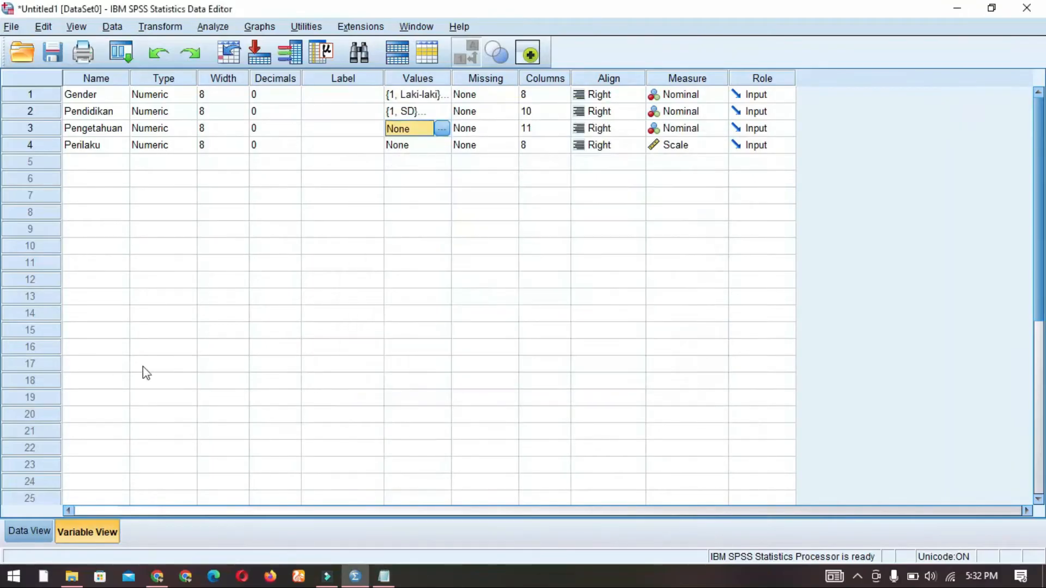
click(33, 531)
- Open Recode into Different Variables and remove the existing Pengetahuan to Kat_Pengetahuan mapping
click(256, 199)
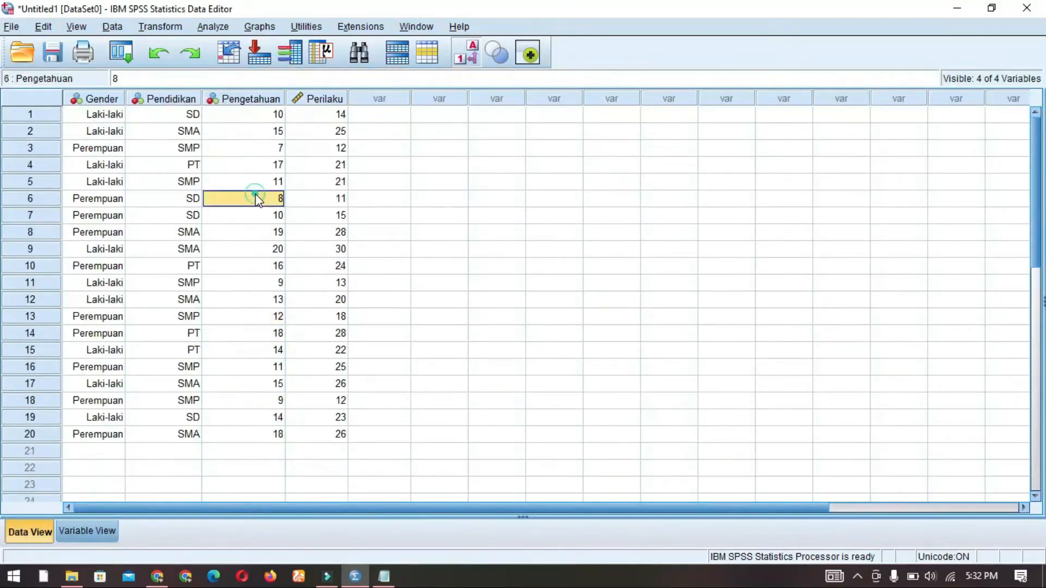
drag(251, 114, 339, 435)
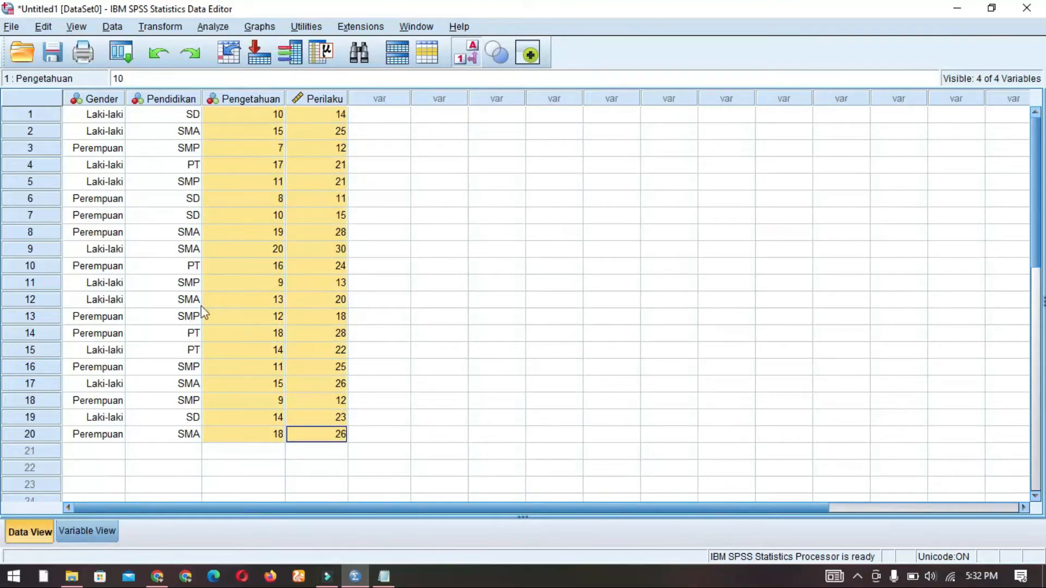
click(295, 249)
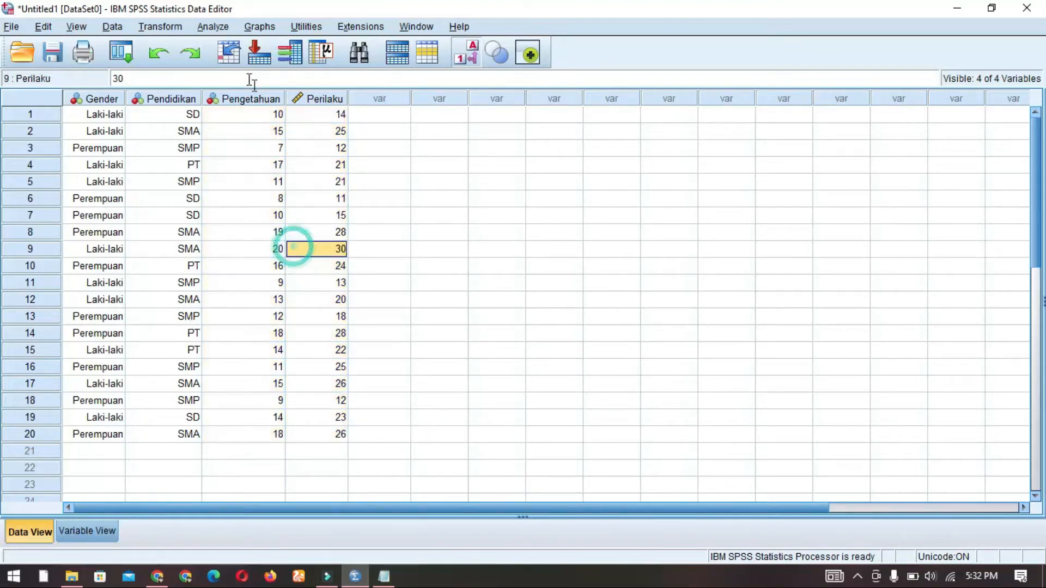
click(160, 26)
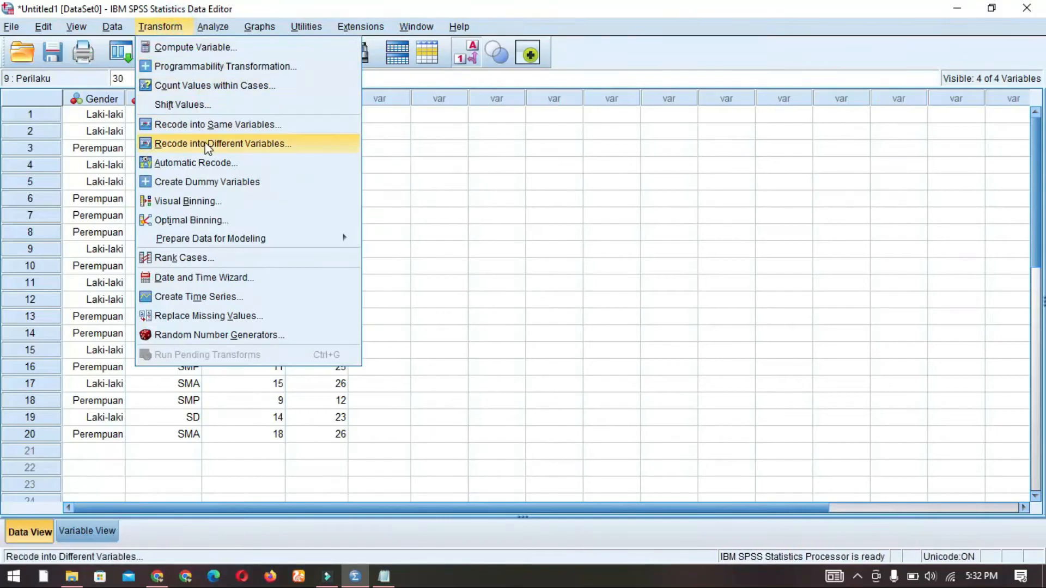
click(237, 144)
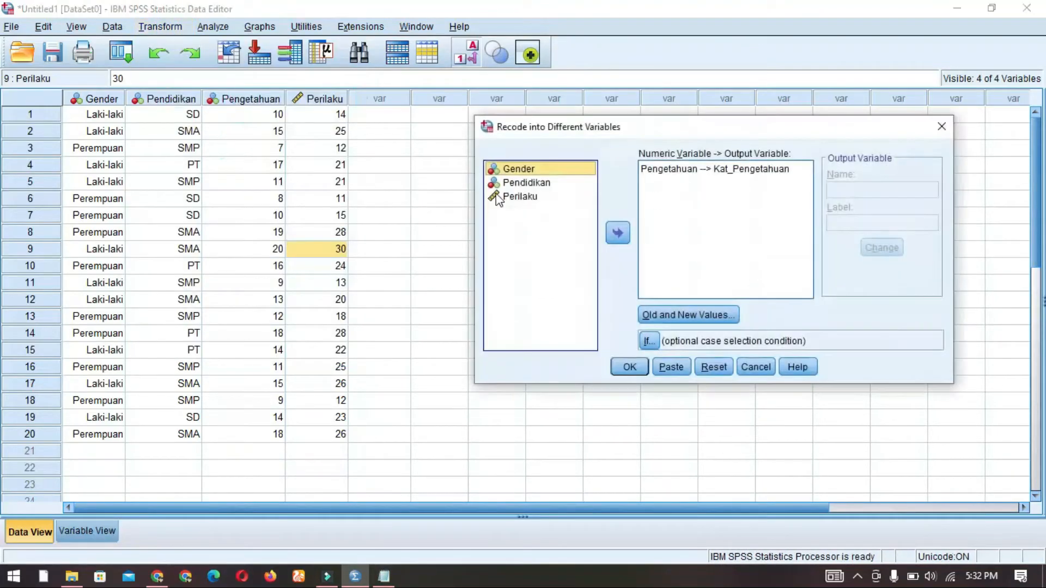
click(722, 169)
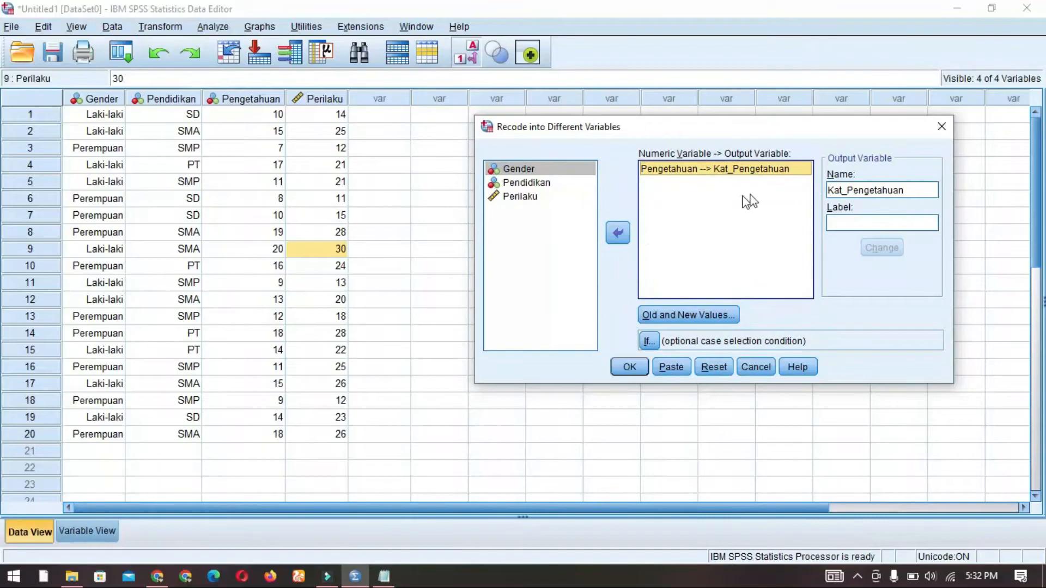
click(626, 232)
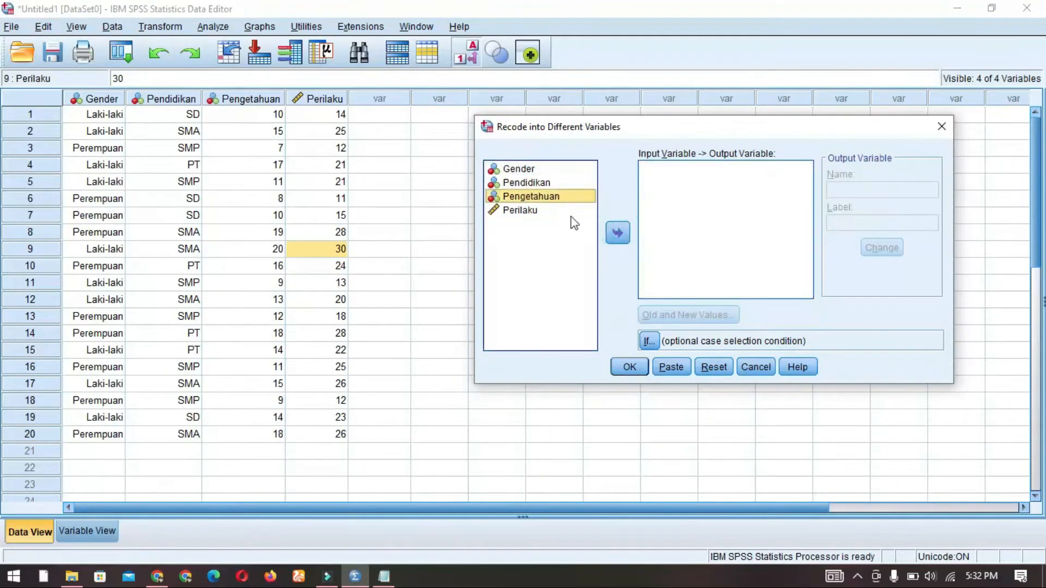
- Set Pengetahuan as the variable to recode, with an output variable named Kat_Pengetahuan
click(616, 233)
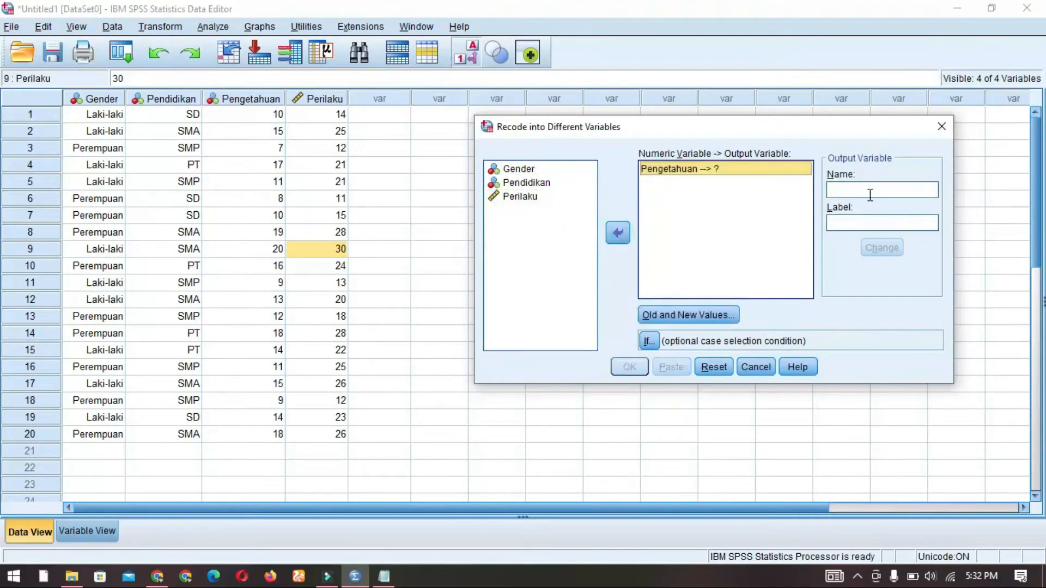
text(Kat_Pengetahuan)
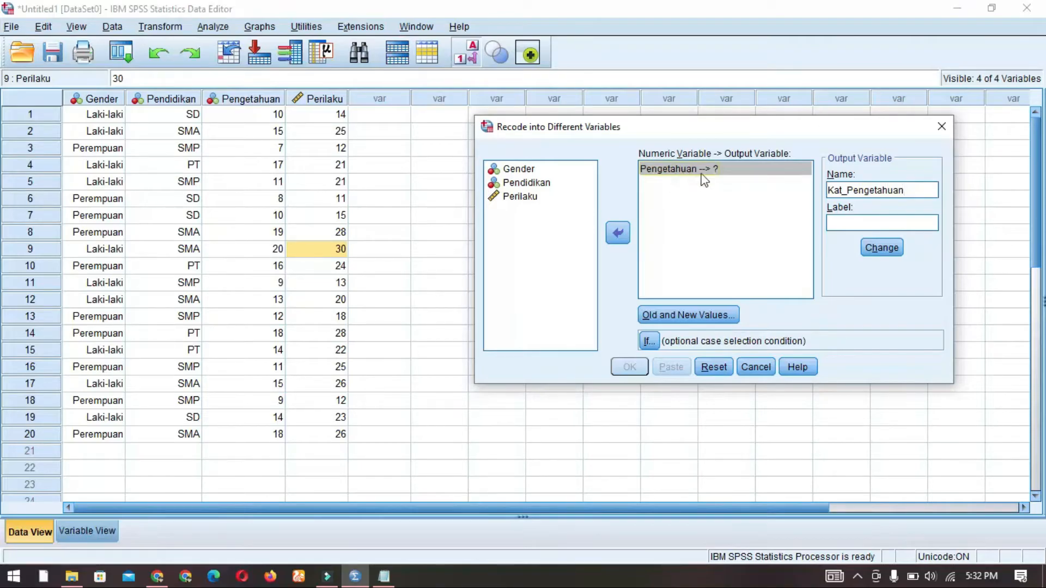
click(890, 247)
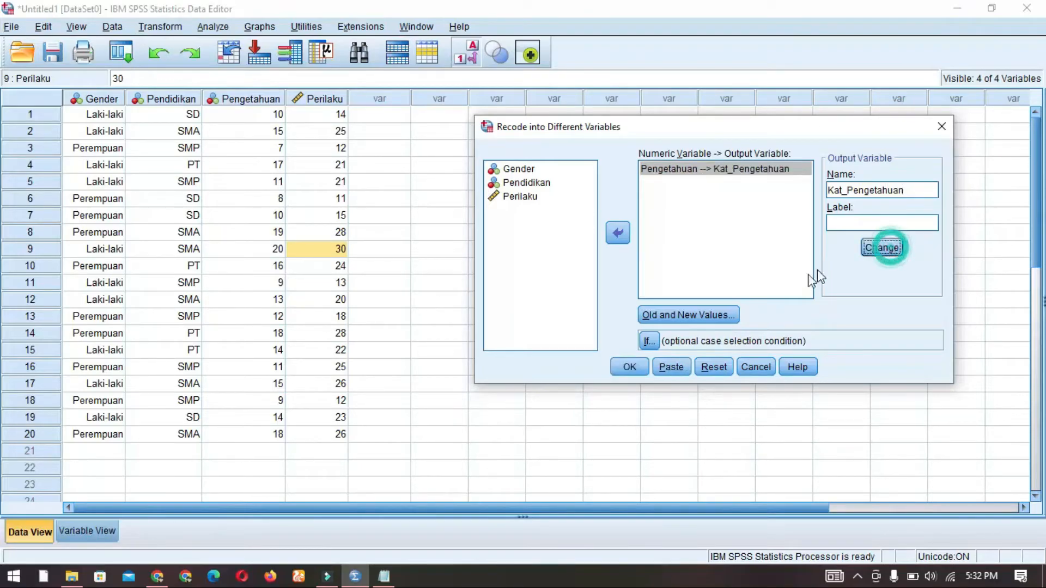
- Open the old and new values of the Pengetahuan recode and remove the existing recode rules
click(709, 316)
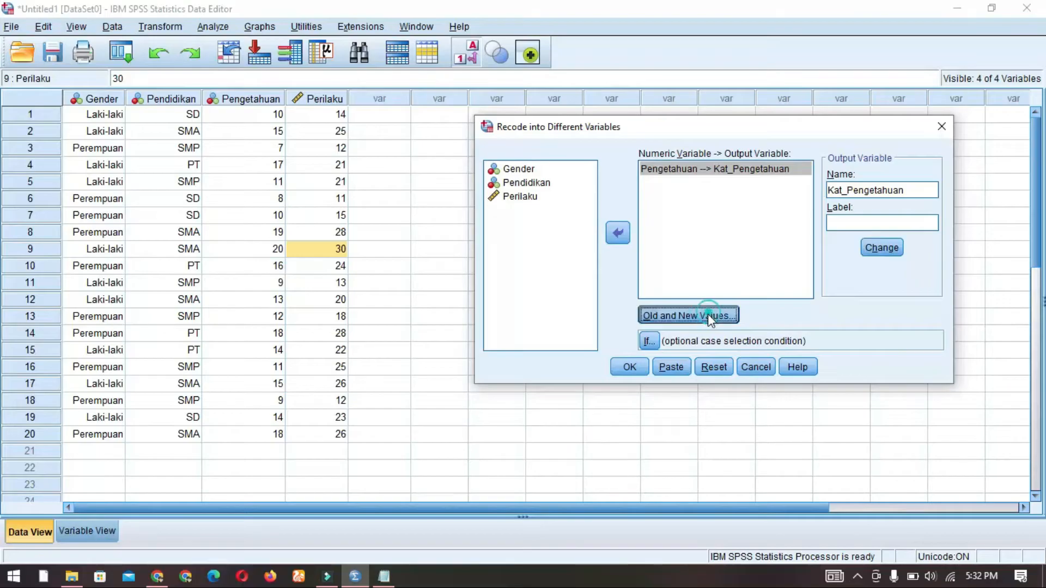
click(593, 260)
click(537, 322)
click(599, 259)
click(542, 327)
- Consult the category notes in Notepad and add a recode rule turning the range 1 through 10 into 1
click(345, 267)
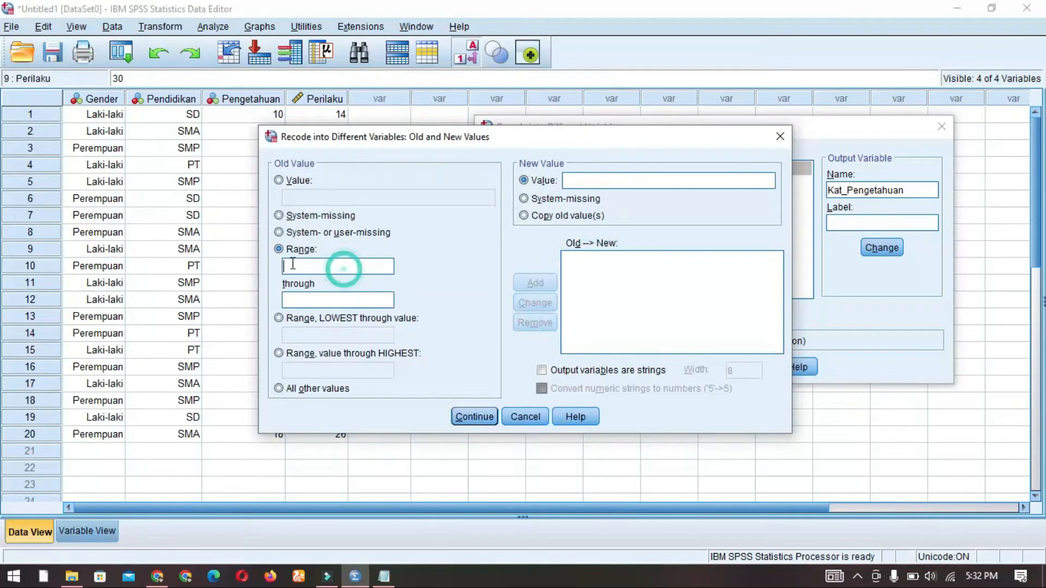
click(294, 180)
click(278, 249)
click(333, 264)
click(384, 576)
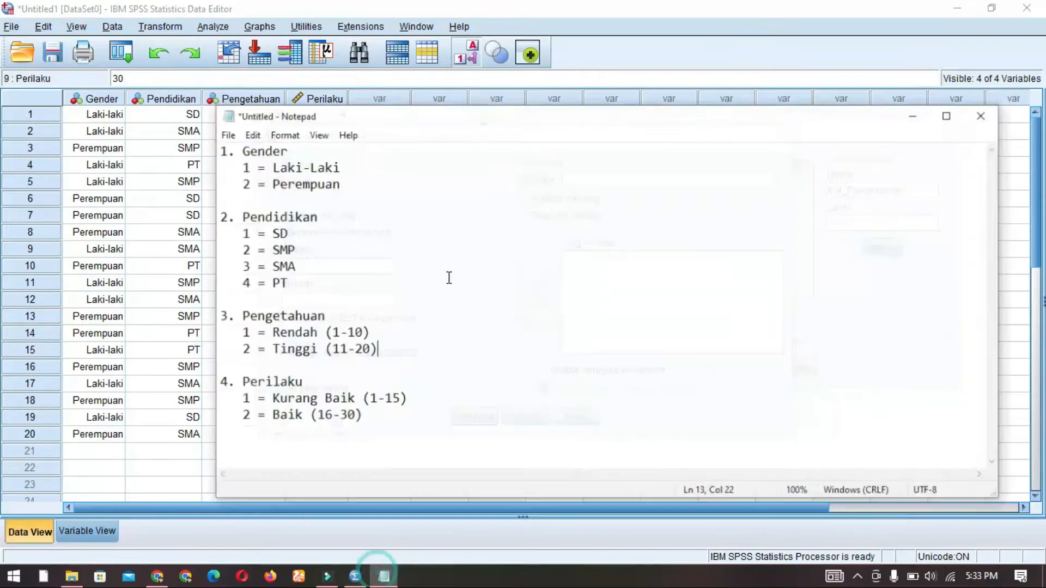
click(355, 576)
text(1)
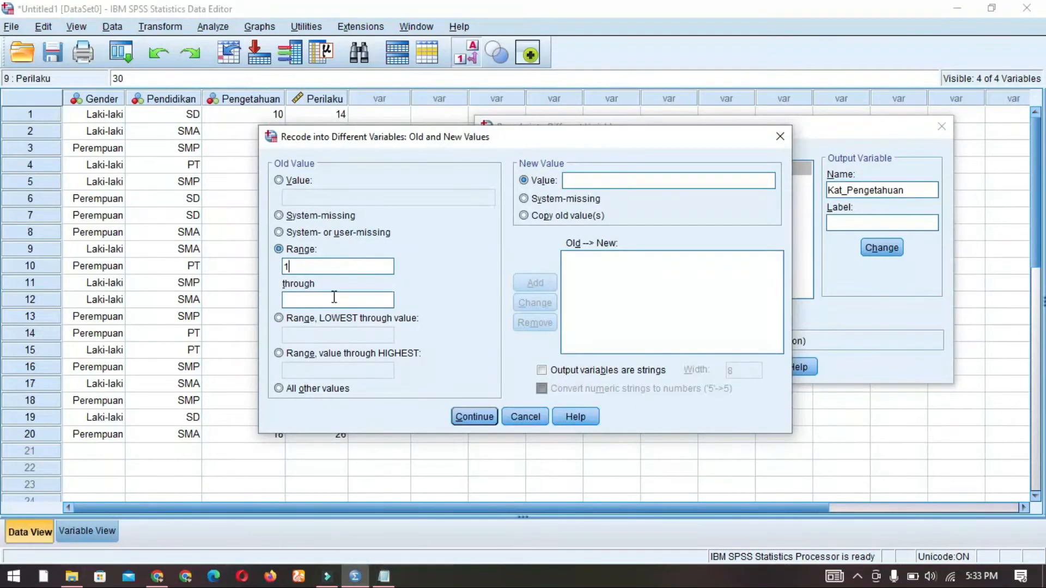
click(328, 297)
click(601, 174)
text(1)
click(537, 282)
- Check the Tinggi range in the Notepad notes and add a recode rule turning 11 through 20 into 2
click(384, 577)
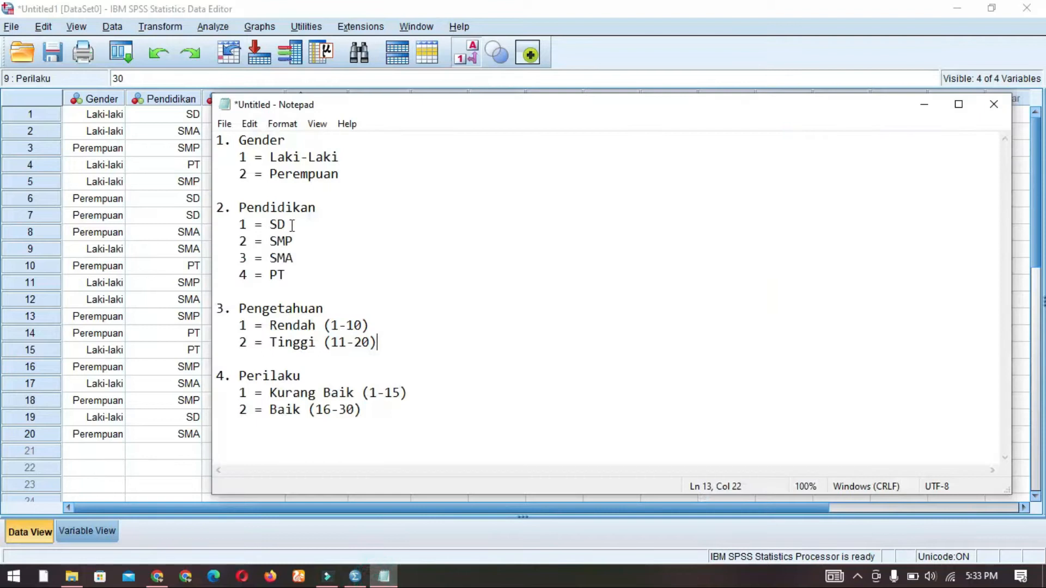
click(278, 343)
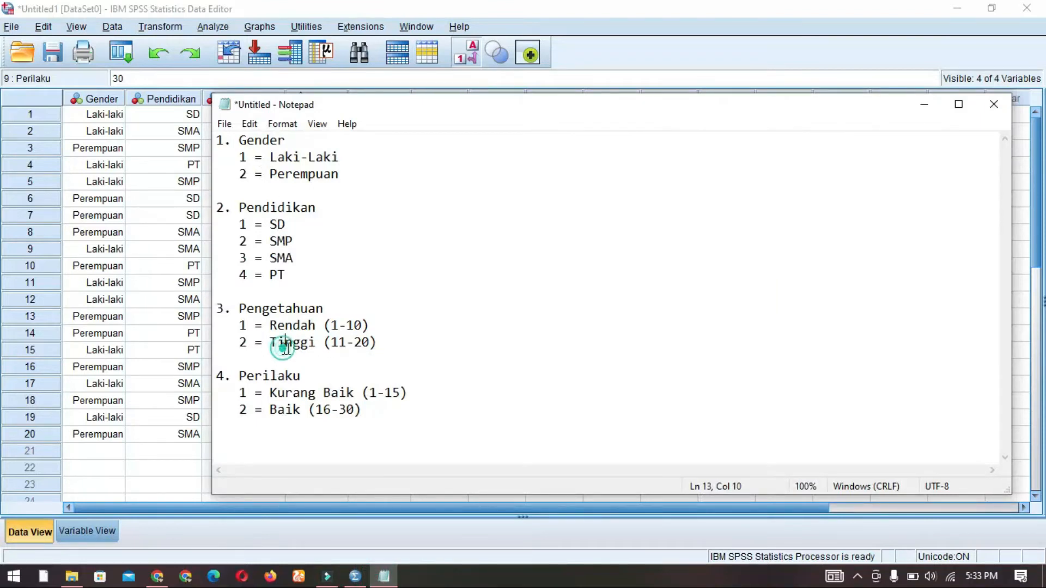
click(354, 577)
text(11)
click(338, 303)
text(2)
click(669, 180)
text(2)
click(536, 284)
- Accept the recode rules, run the Pengetahuan recode and close the output viewer
click(474, 416)
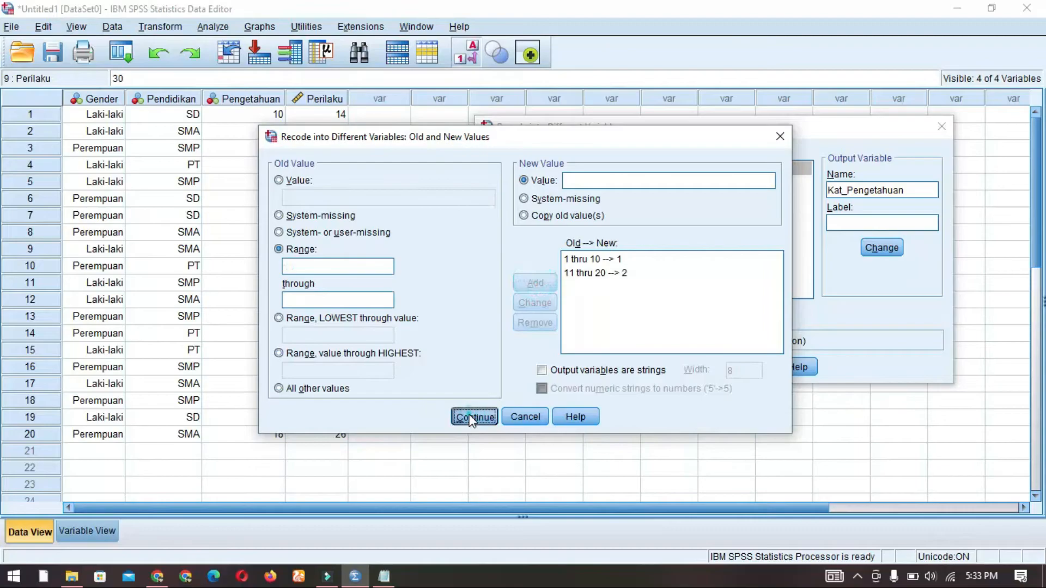
click(632, 367)
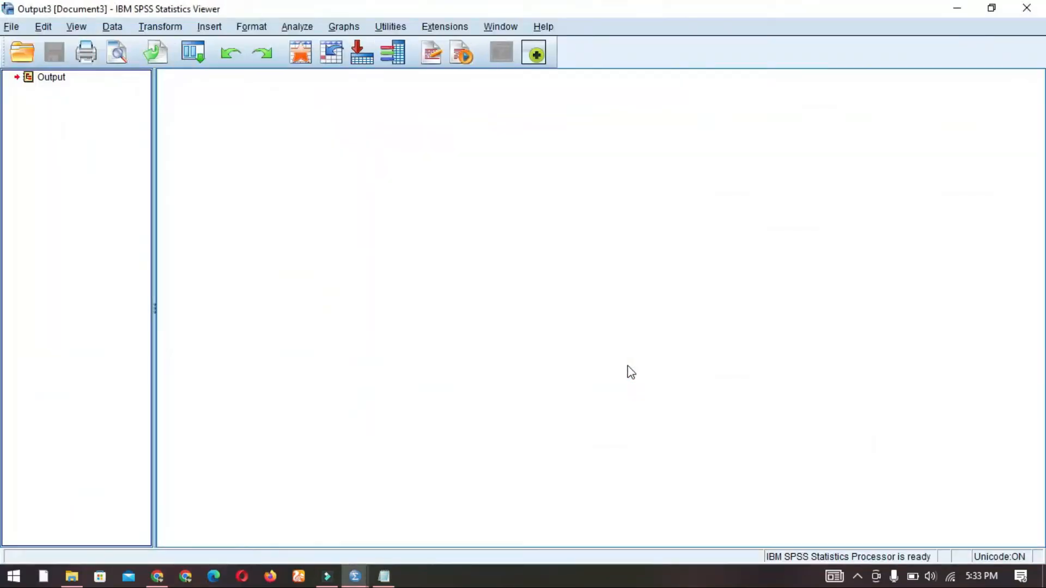
click(1029, 11)
click(516, 308)
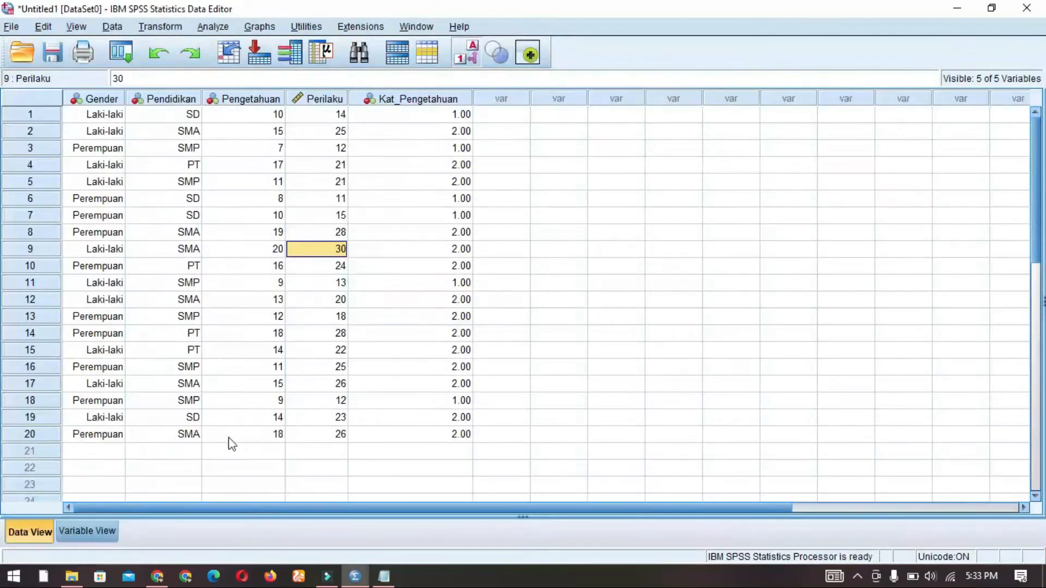
- Narrow the Kat_Pengetahuan column slightly and set the variable's decimals to 0
drag(397, 117, 450, 437)
click(506, 199)
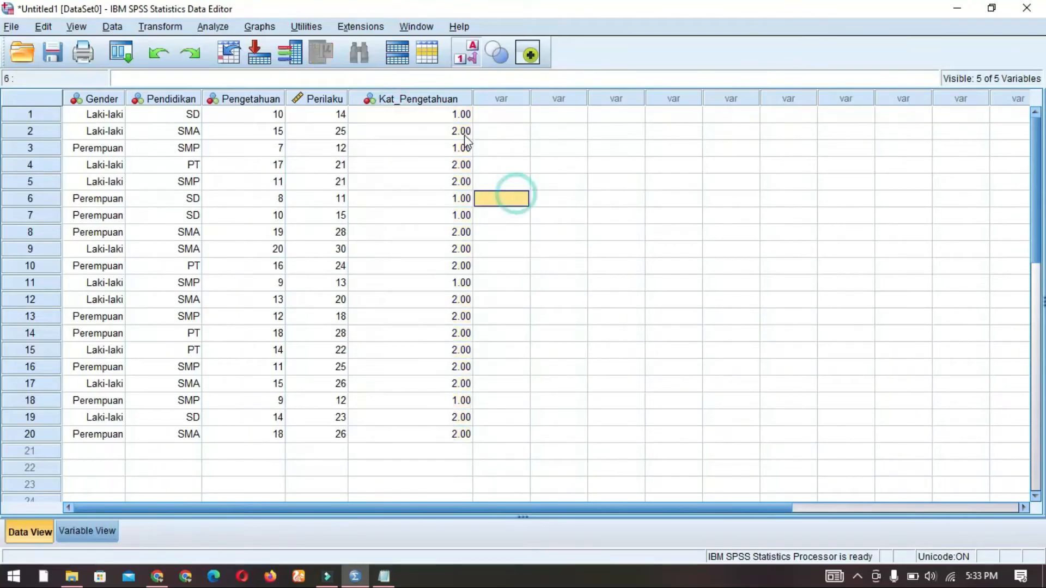
drag(473, 100, 467, 100)
click(472, 115)
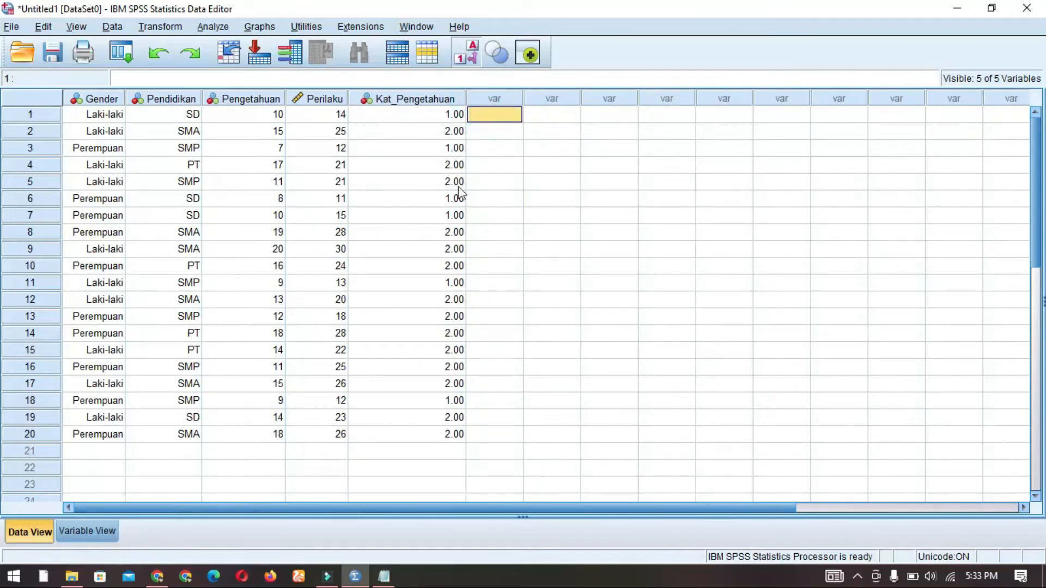
click(99, 538)
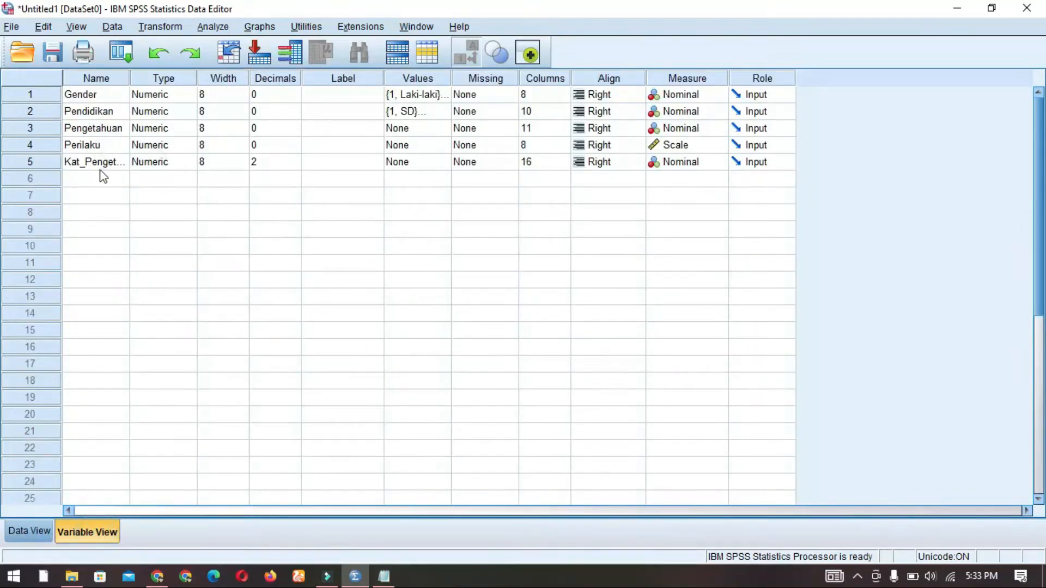
double_click(296, 165)
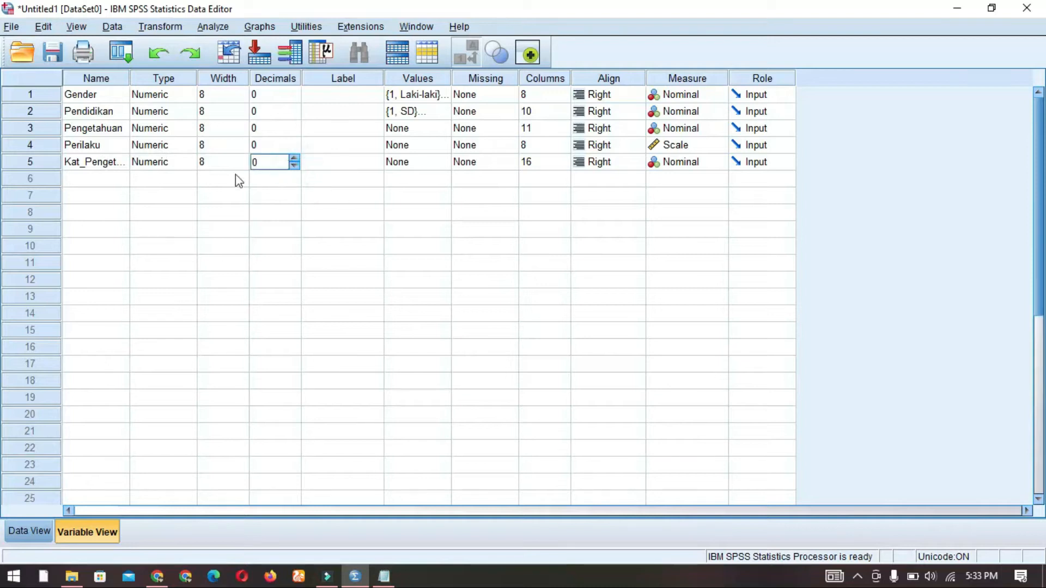
- Open the value labels of Kat_Pengetahuan and add the label Rendah for value 1
double_click(445, 164)
click(432, 227)
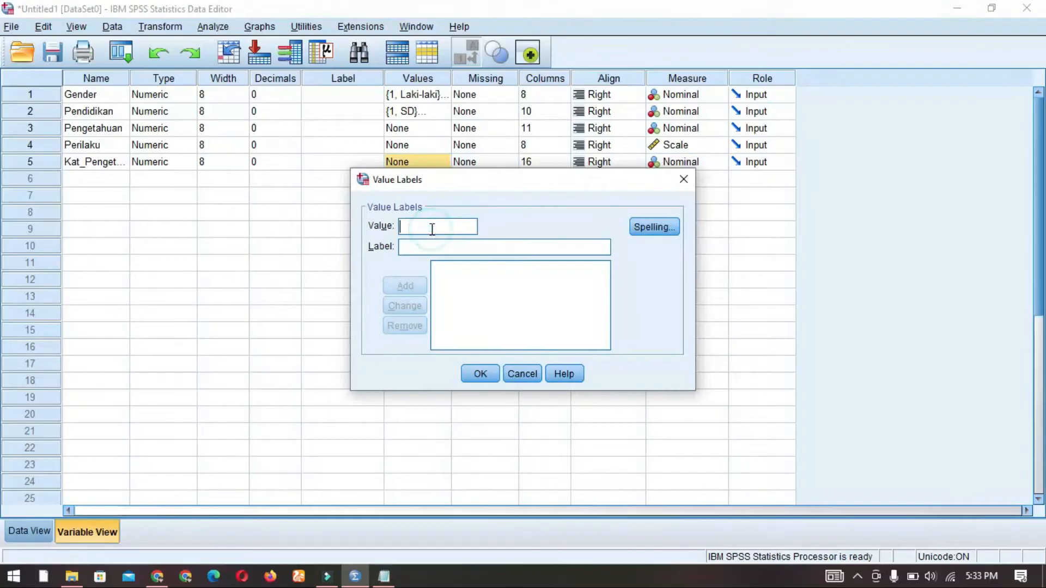
click(384, 576)
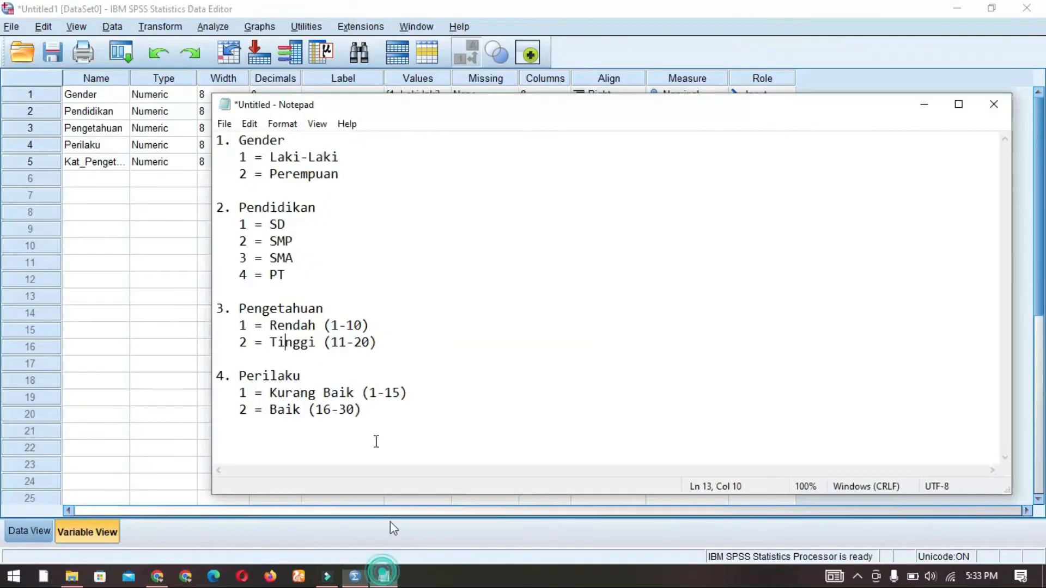
click(357, 576)
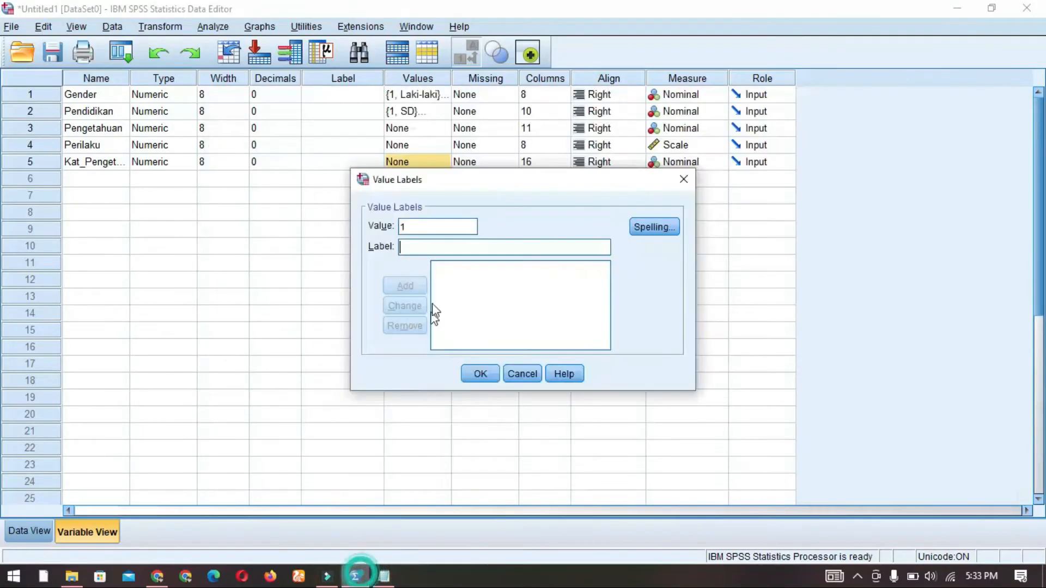
text(Rendah)
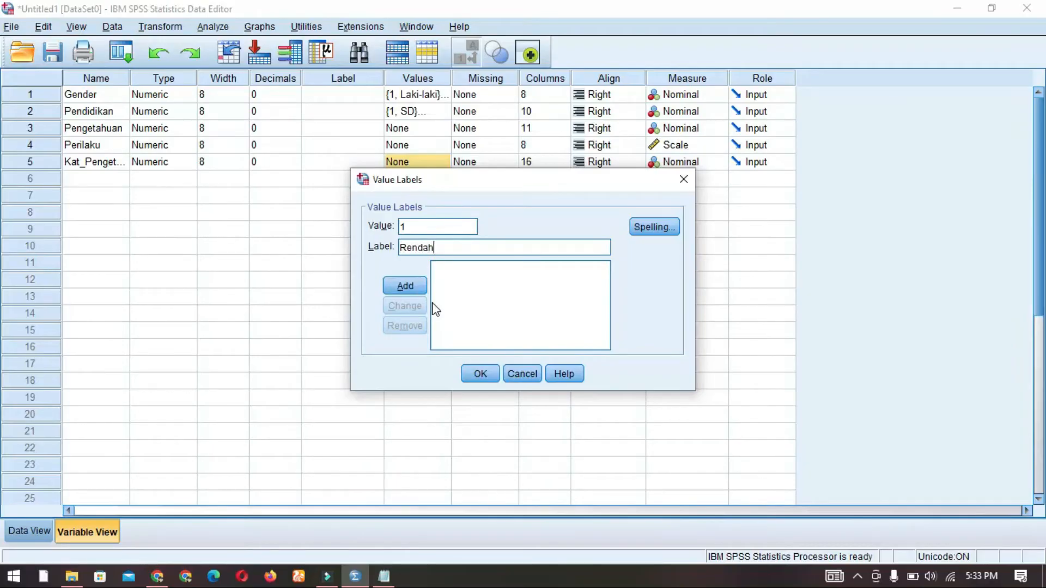
click(411, 290)
- Add the label Tinggi for value 2 of Kat_Pengetahuan and apply the value labels
text(2)
click(444, 250)
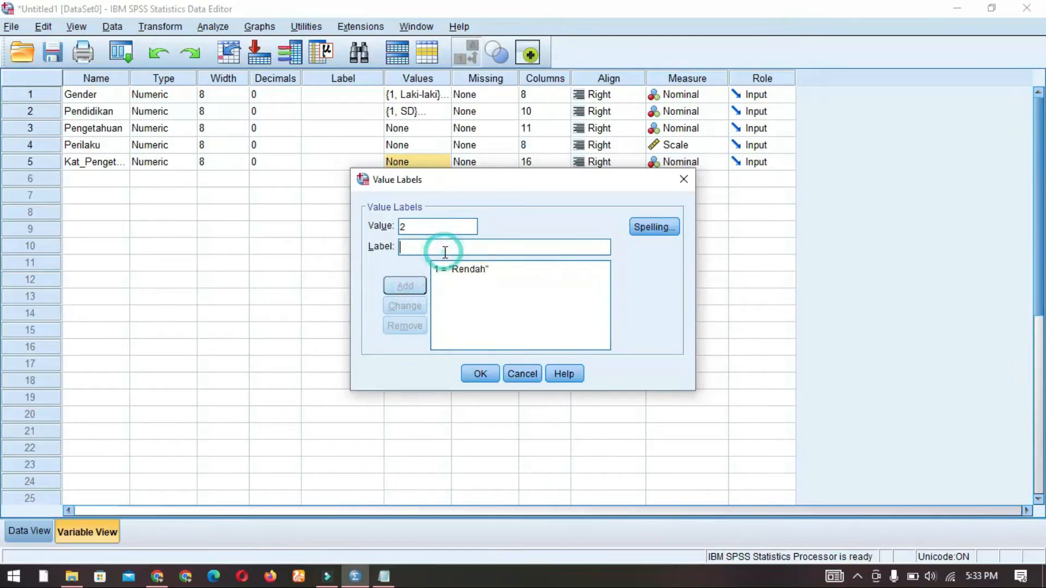
text(Ting)
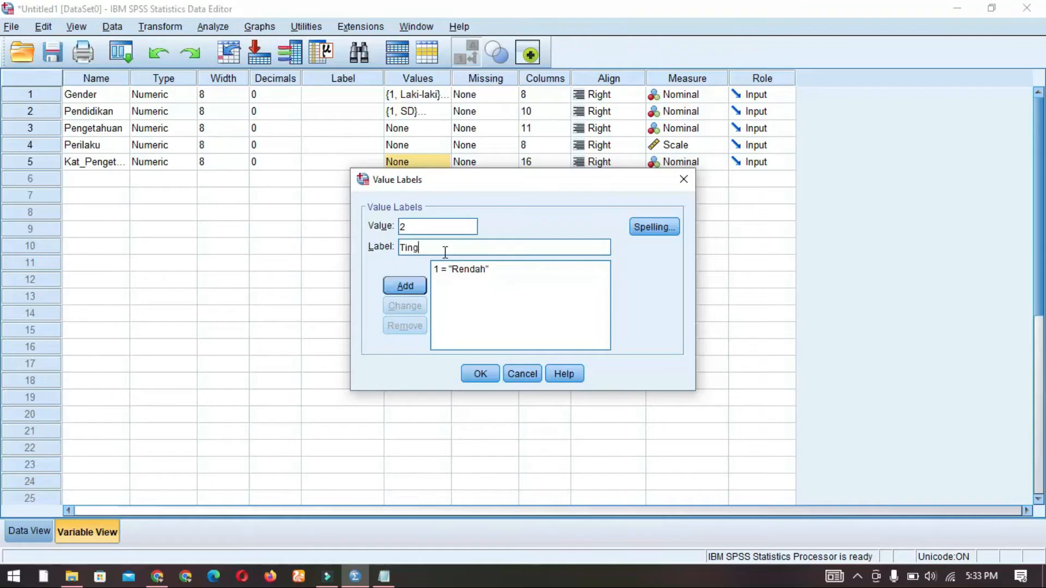
click(424, 287)
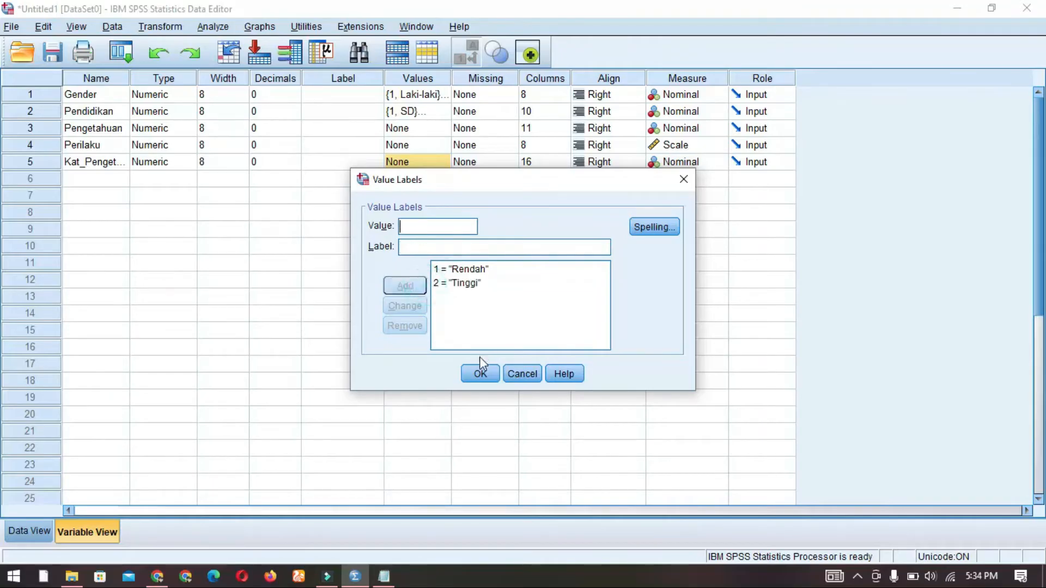
click(478, 374)
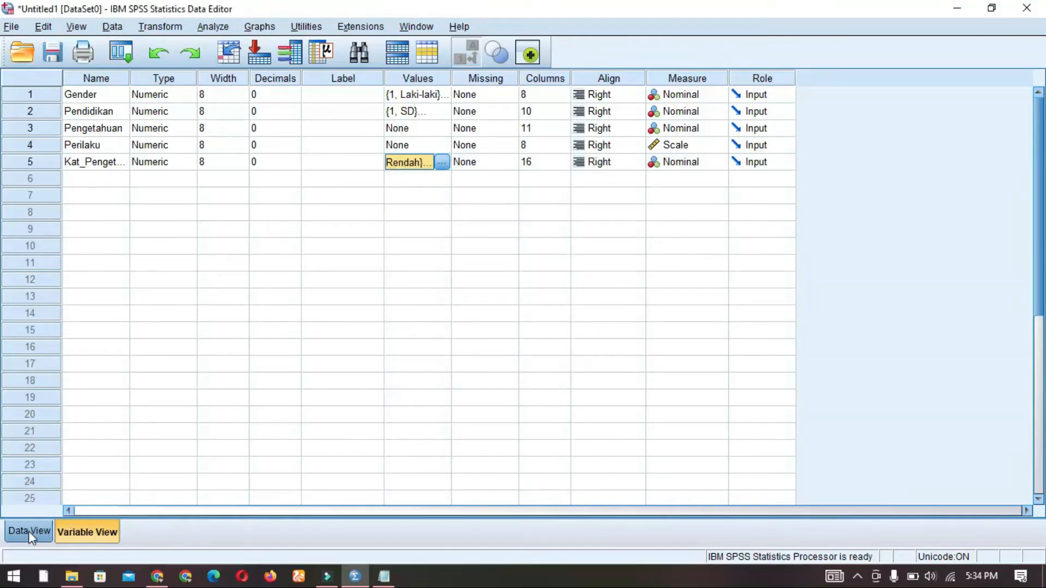
- Show the data cases and compare the Pengetahuan scores with their Kat_Pengetahuan labels, using the ranges in the Notepad notes
click(28, 531)
click(411, 162)
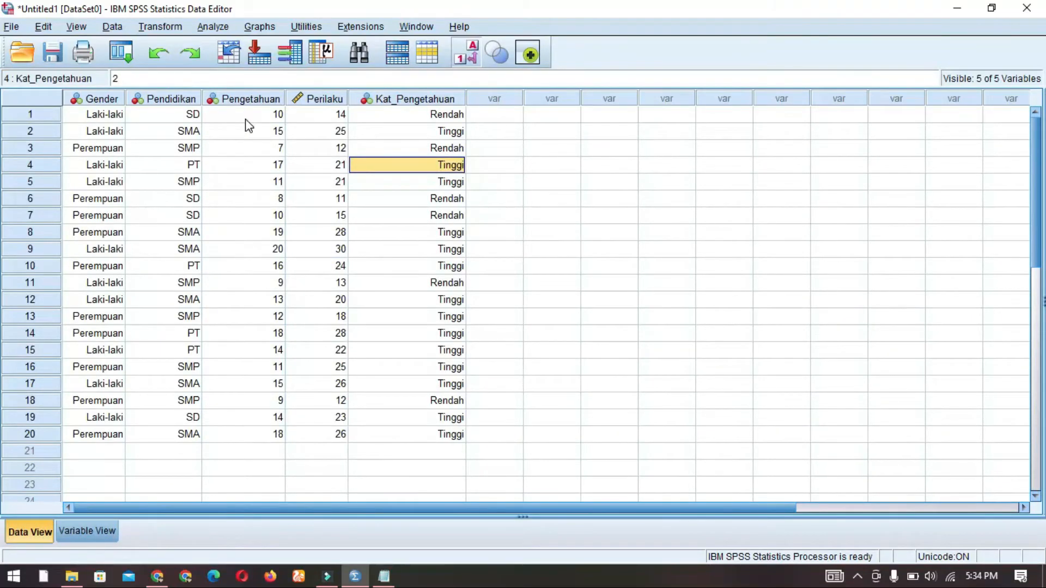
drag(246, 120, 245, 316)
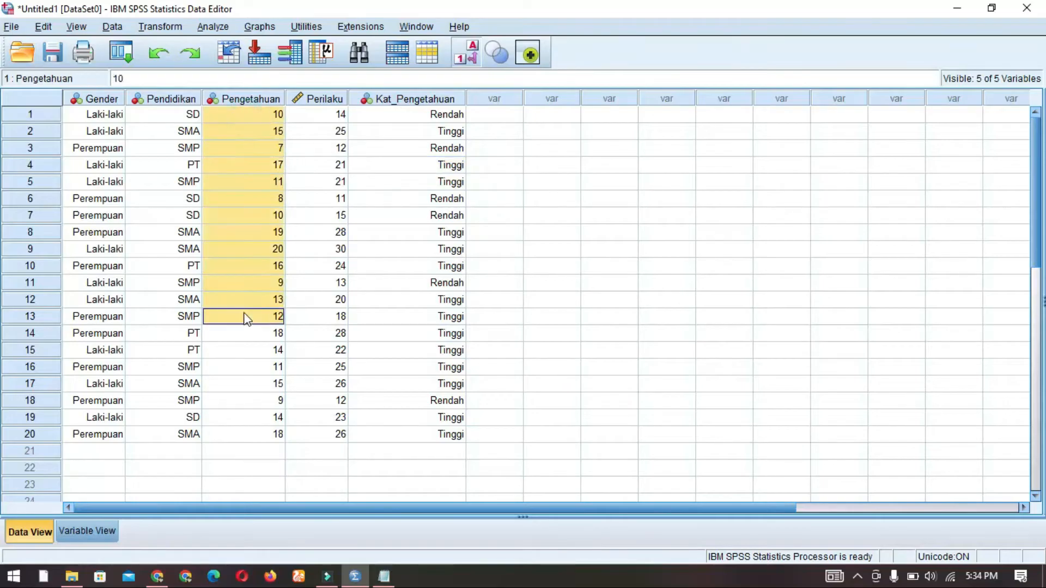
click(439, 168)
click(417, 115)
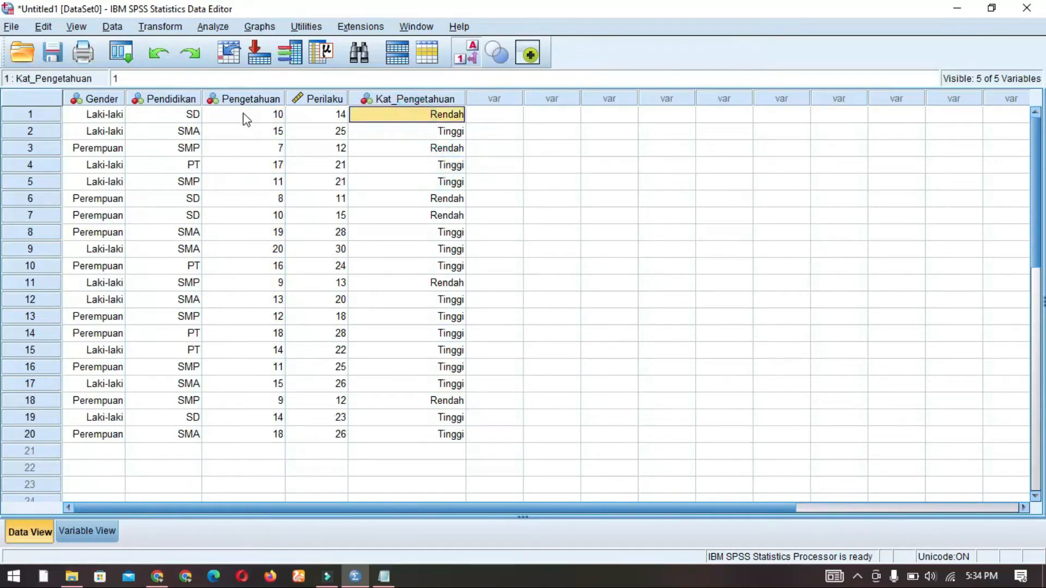
click(384, 576)
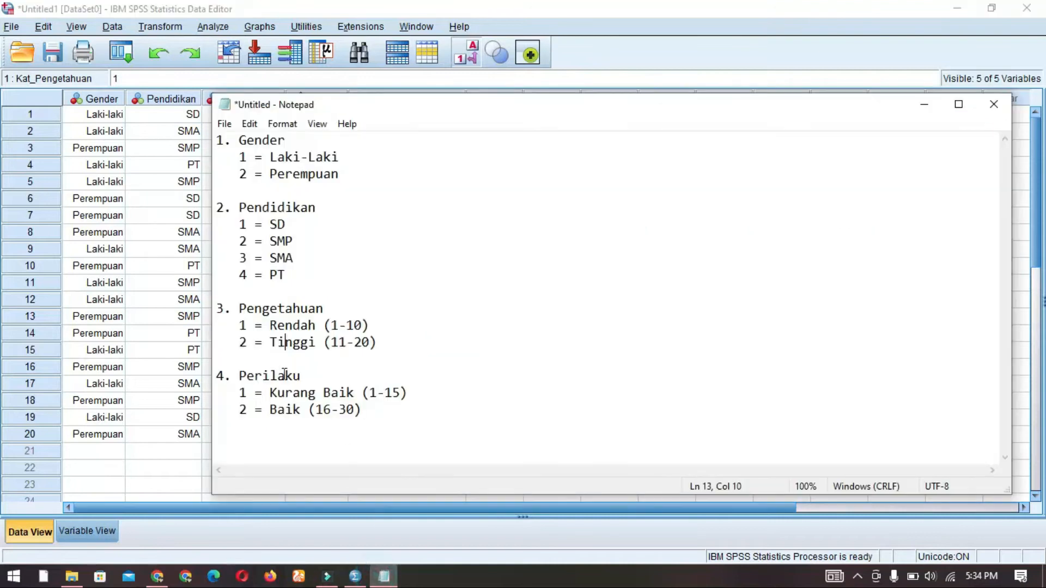
click(356, 575)
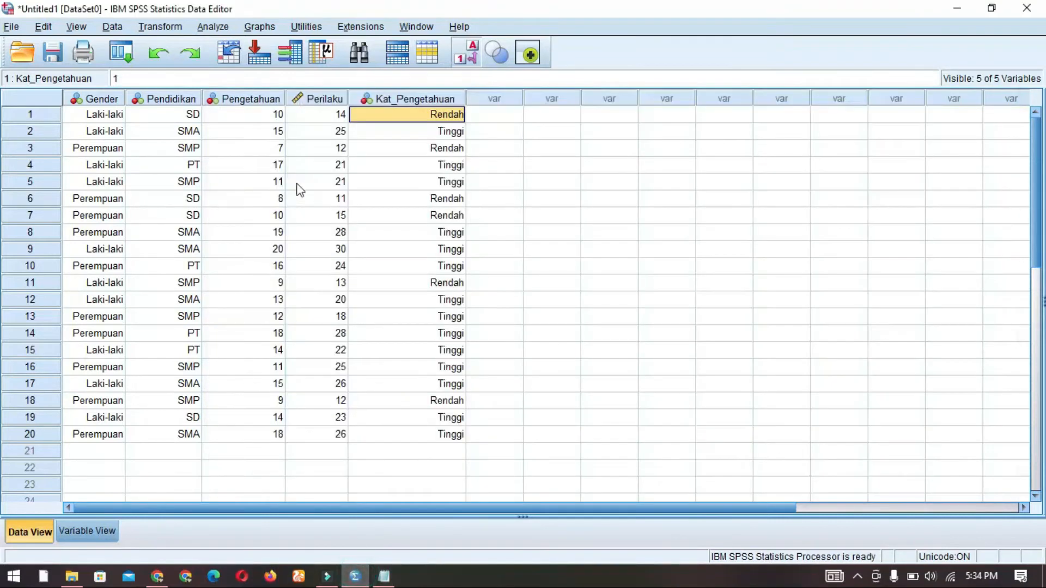
click(258, 115)
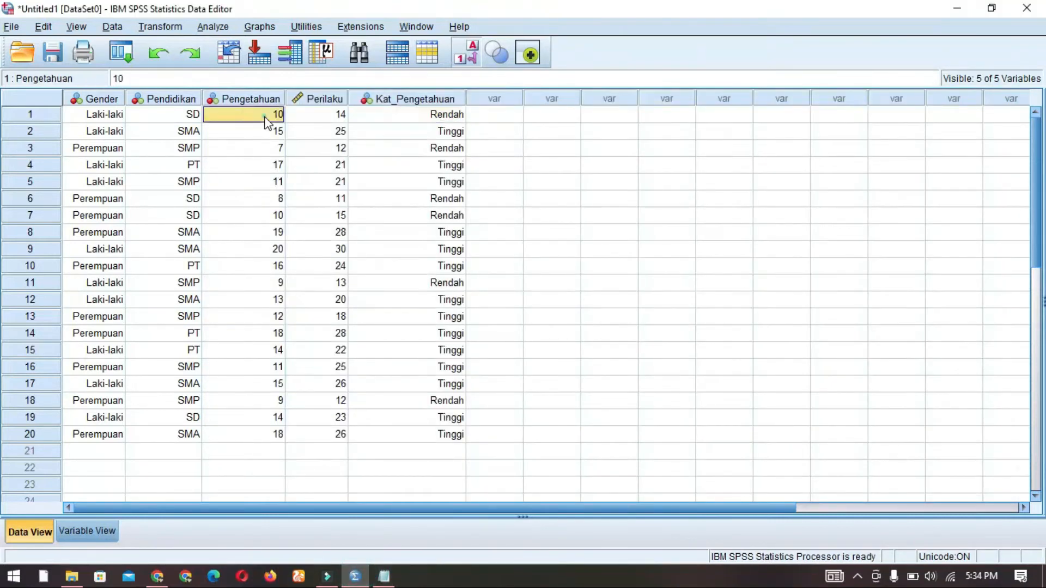
click(437, 121)
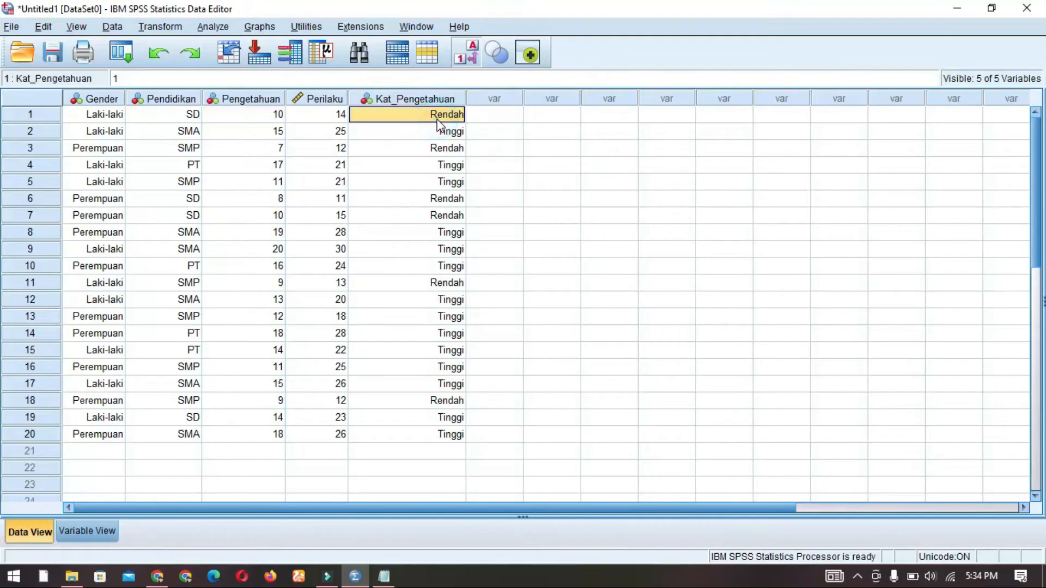
click(267, 182)
click(450, 185)
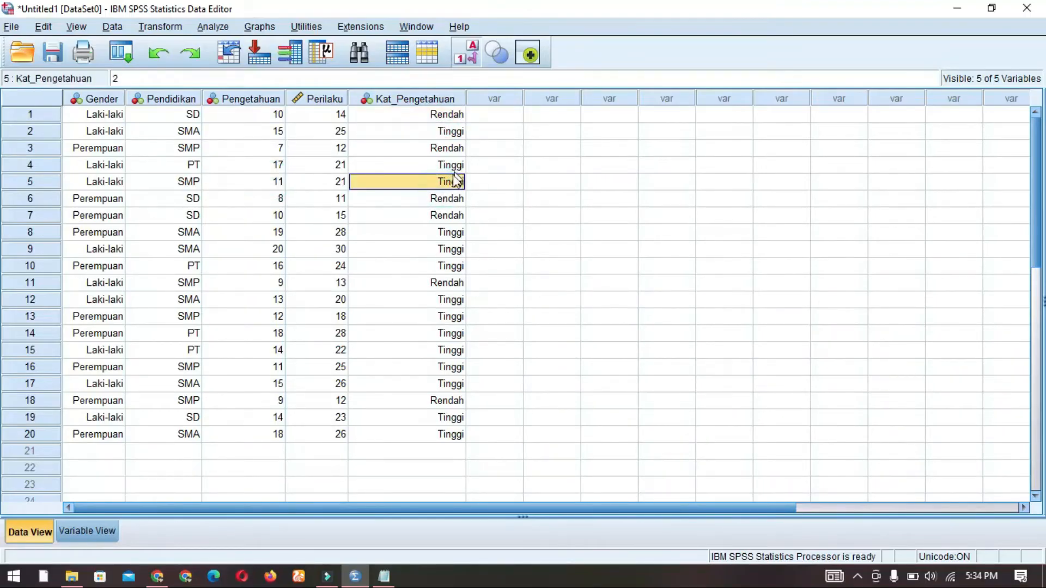
click(414, 315)
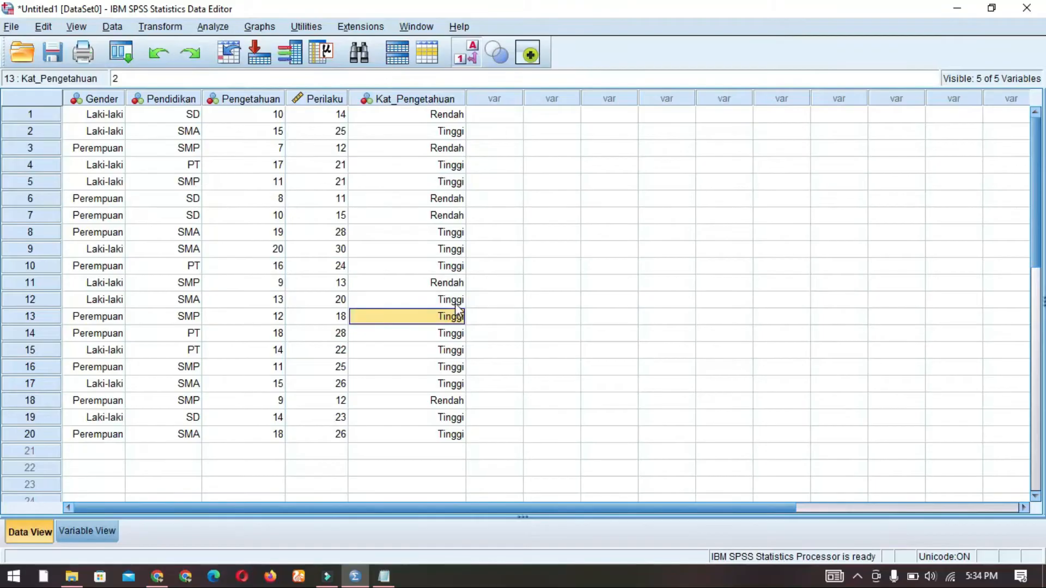
- Start a recode into different variables and replace Pengetahuan with Perilaku as the input variable
click(159, 28)
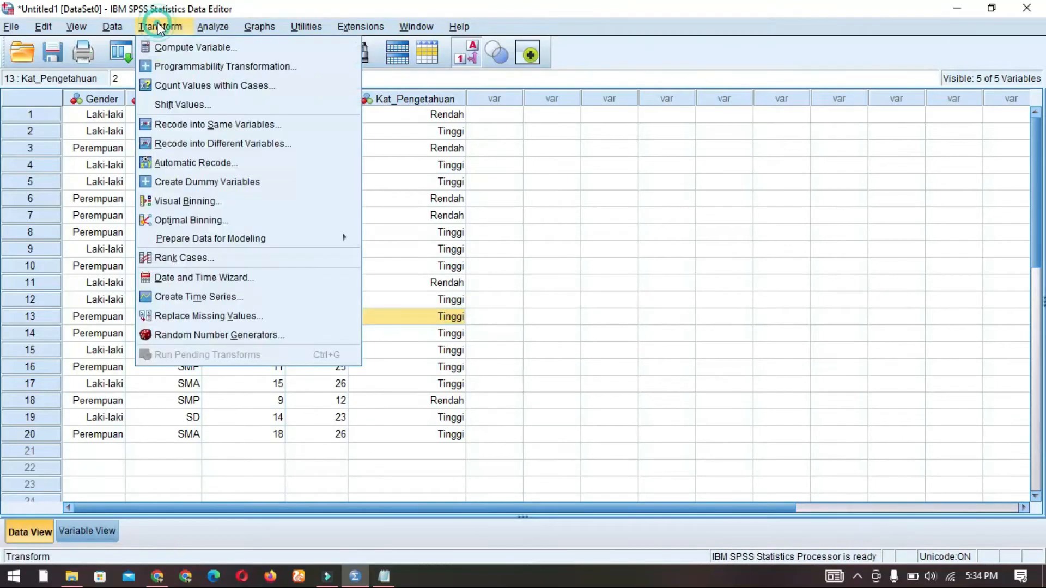
click(222, 146)
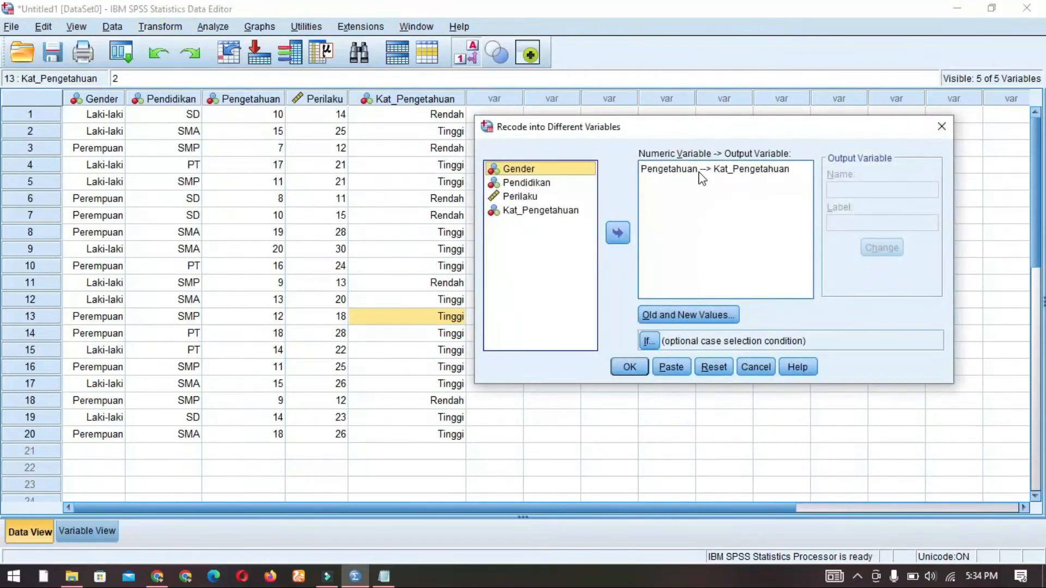
click(701, 172)
click(620, 235)
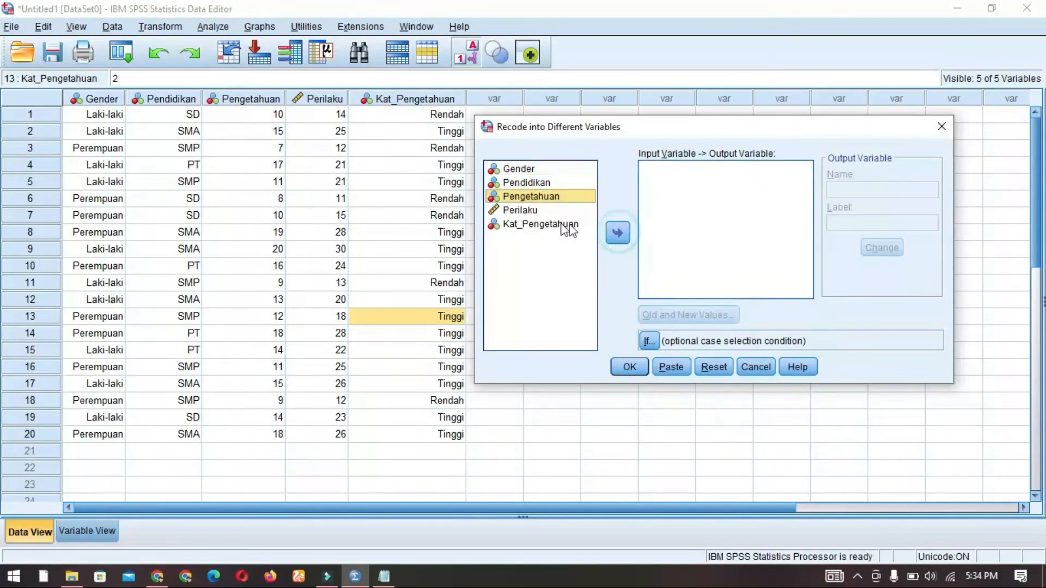
click(523, 211)
click(617, 233)
- Name the output variable Kat_Perilaku and assign it to Perilaku
click(841, 190)
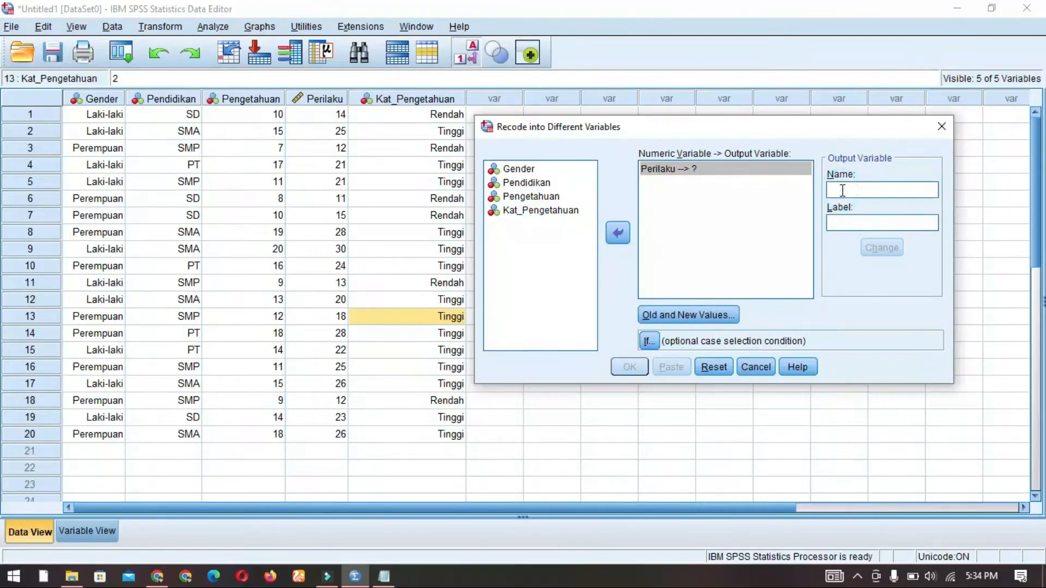
text(Kat_Perilaku)
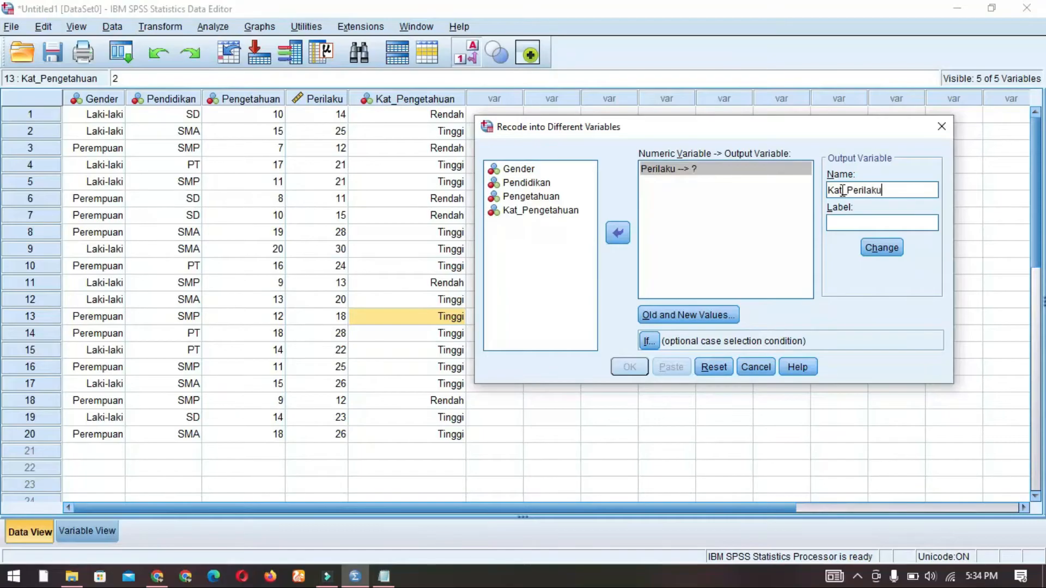
click(882, 249)
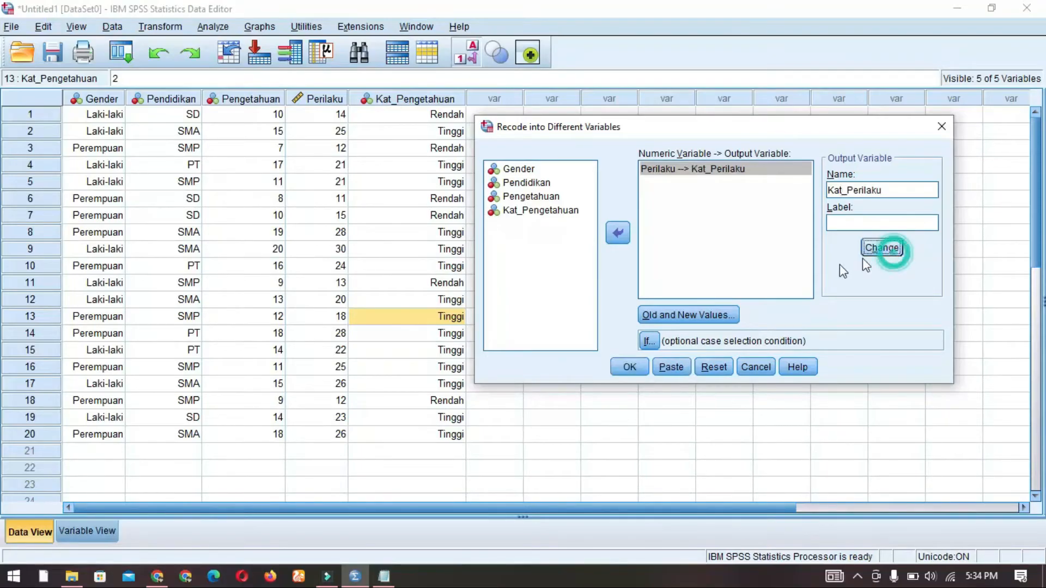
- Open the old and new values of the recode and remove both existing Pengetahuan range rules
click(698, 316)
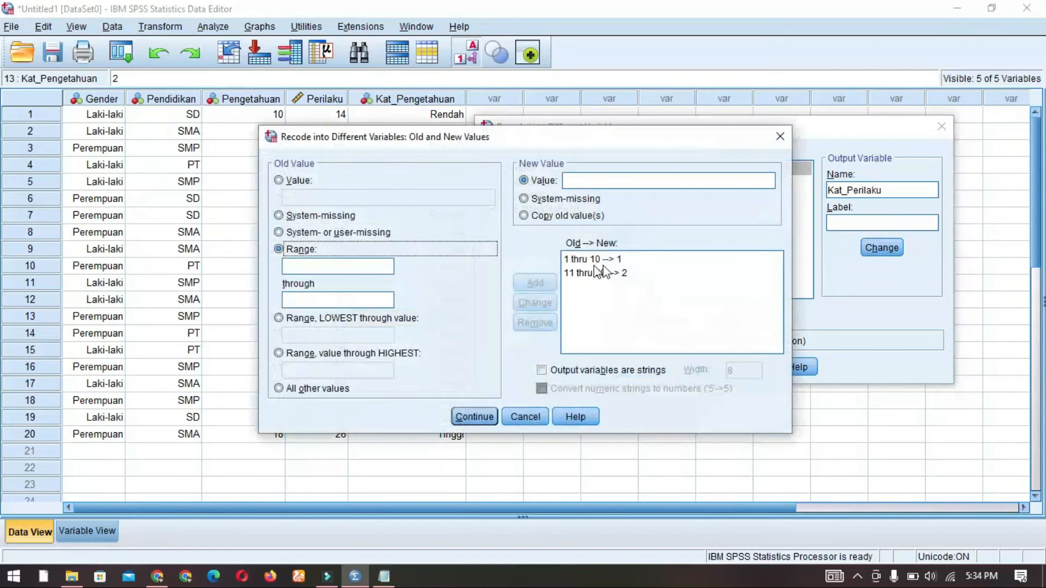
click(605, 260)
click(535, 323)
click(593, 259)
click(535, 322)
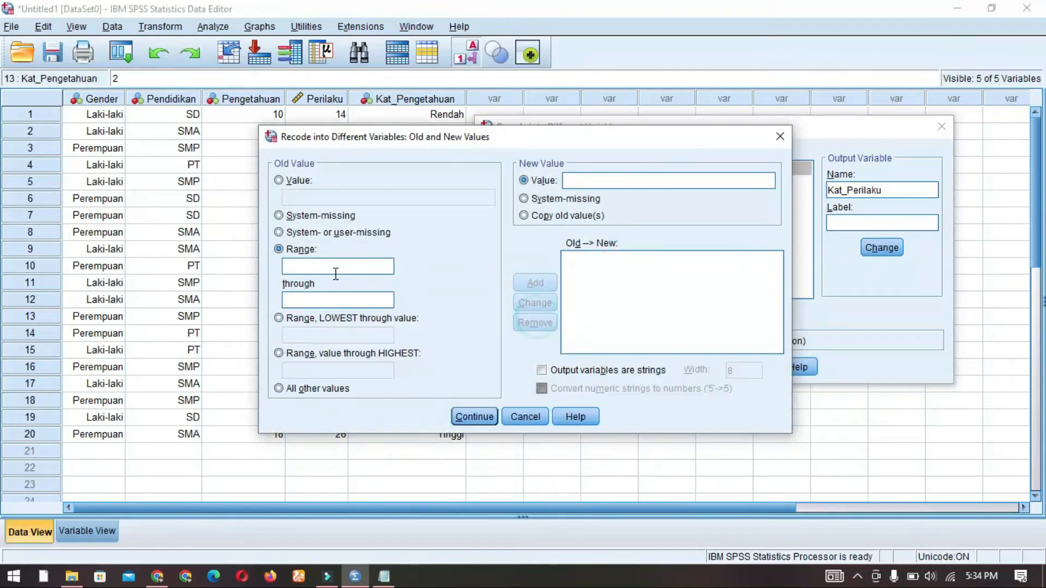
- Check the Perilaku ranges in the Notepad notes and add a rule recoding 1 through 15 to 1
click(384, 577)
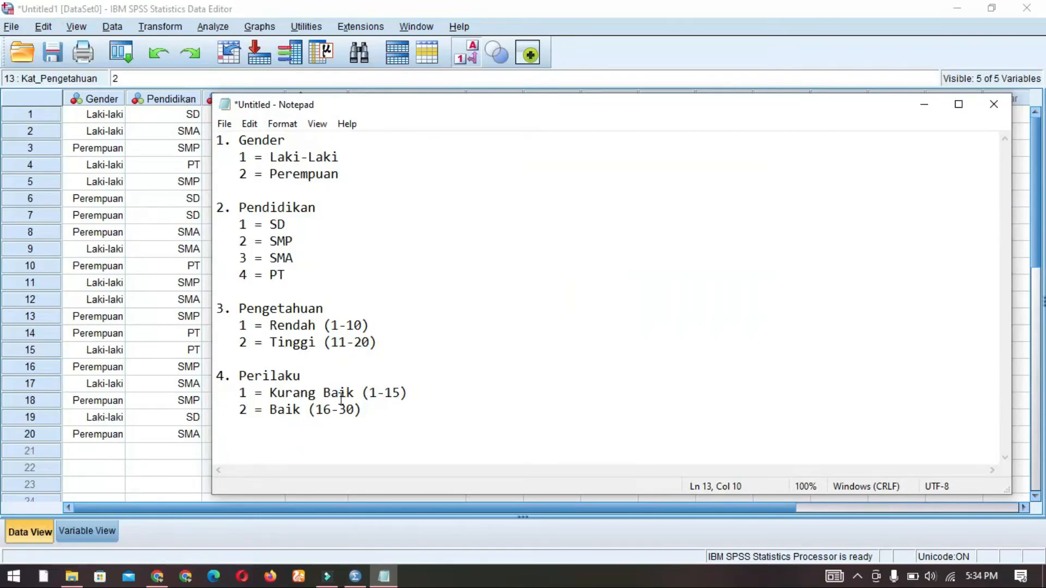
click(356, 576)
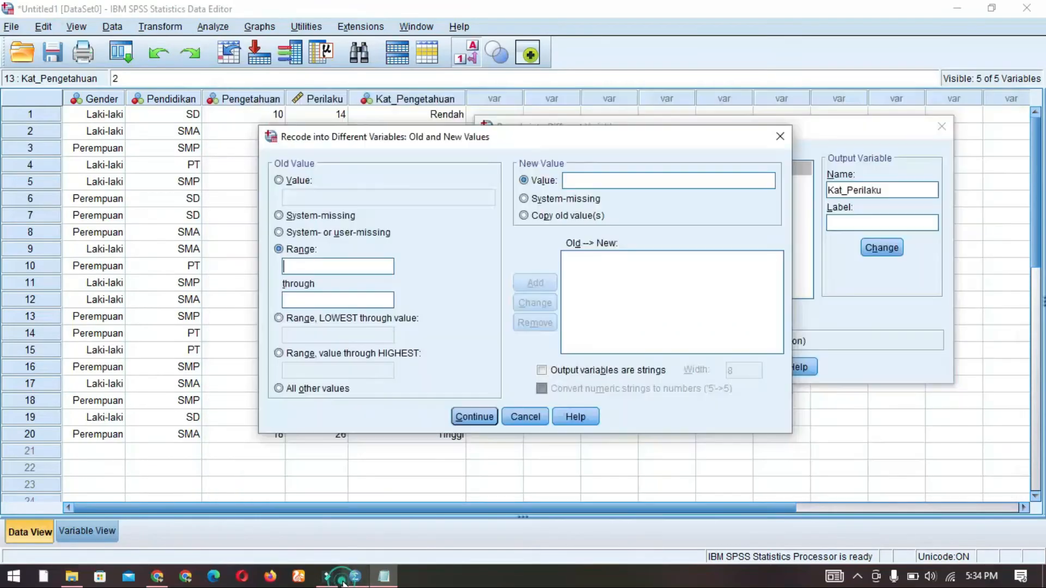
click(354, 303)
text(15)
click(584, 185)
text(1)
click(534, 282)
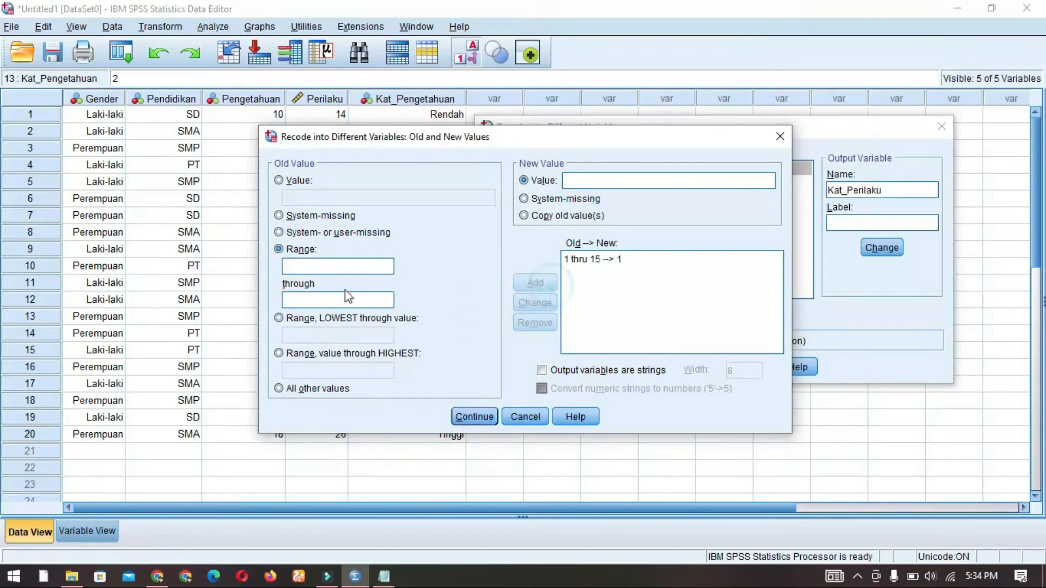
- Add a rule recoding the range 16 through 30 to 2 and accept the recode rules
text(16)
click(328, 294)
text(30)
click(625, 178)
text(2)
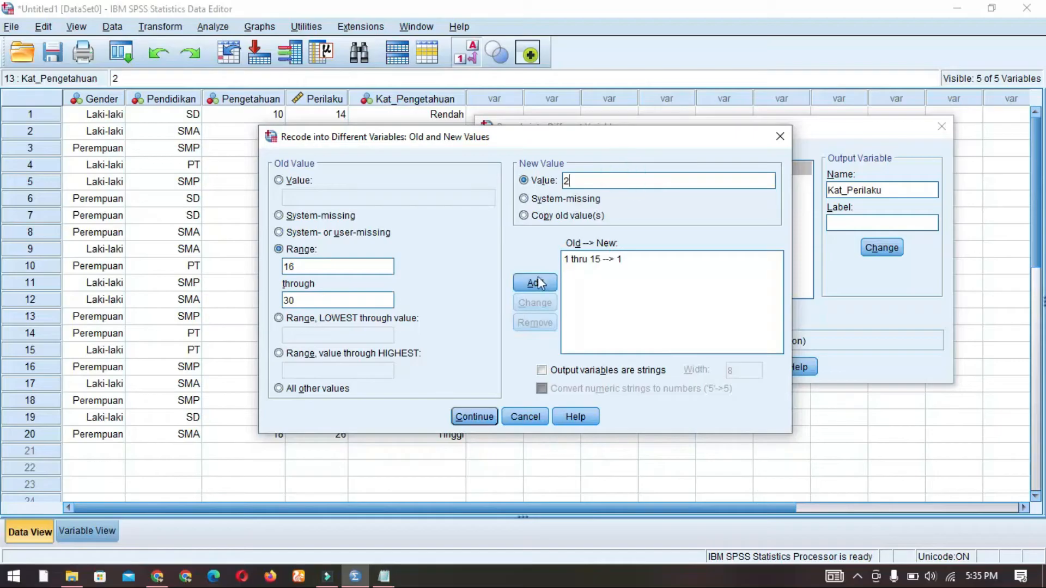
click(535, 283)
click(481, 418)
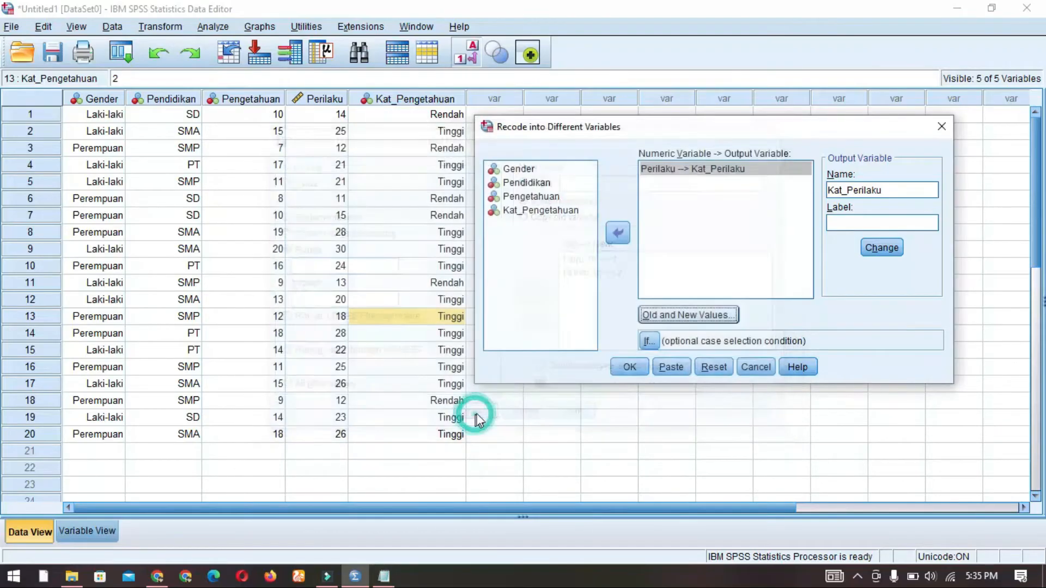
- Run the Perilaku recode, discard its output log without saving, and look over the Kat_Perilaku codes in the data
click(626, 367)
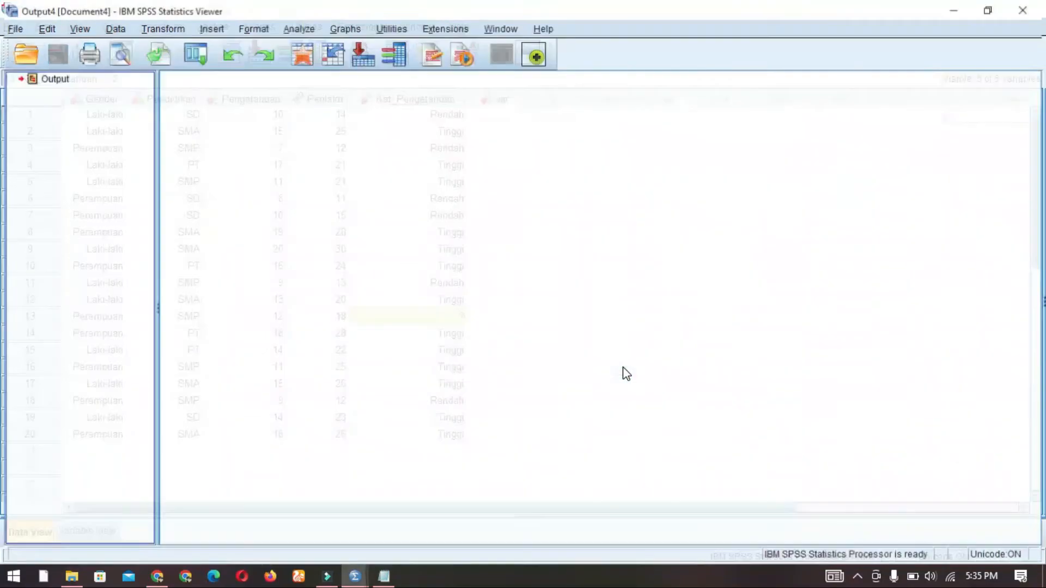
click(1040, 6)
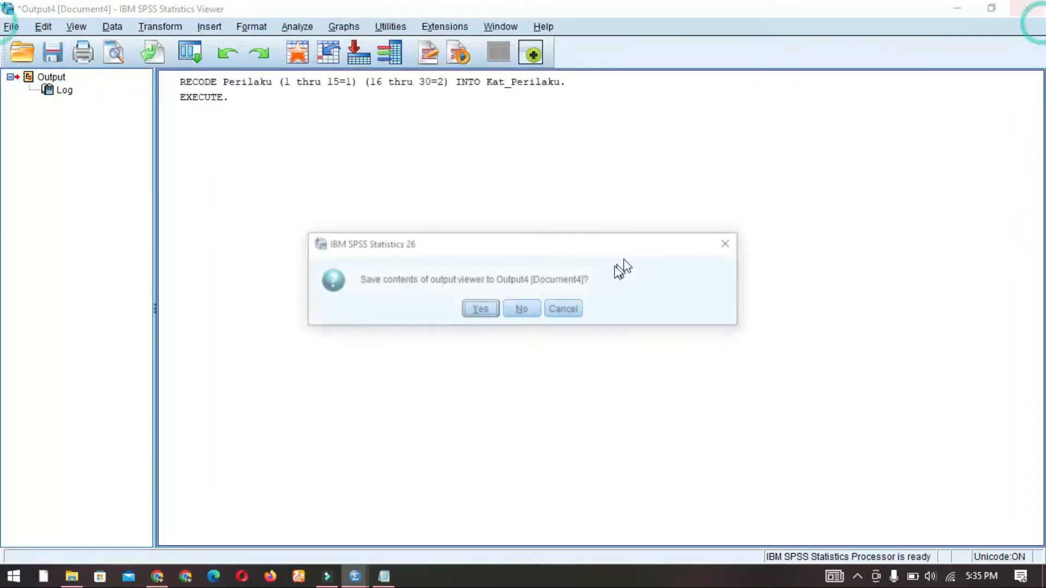
click(535, 313)
click(634, 164)
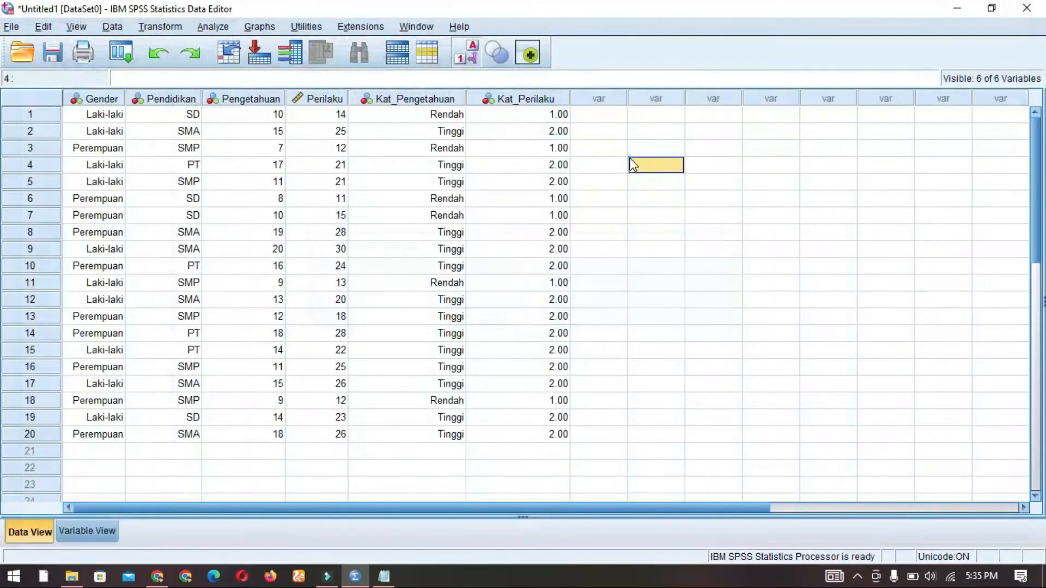
drag(534, 117, 529, 406)
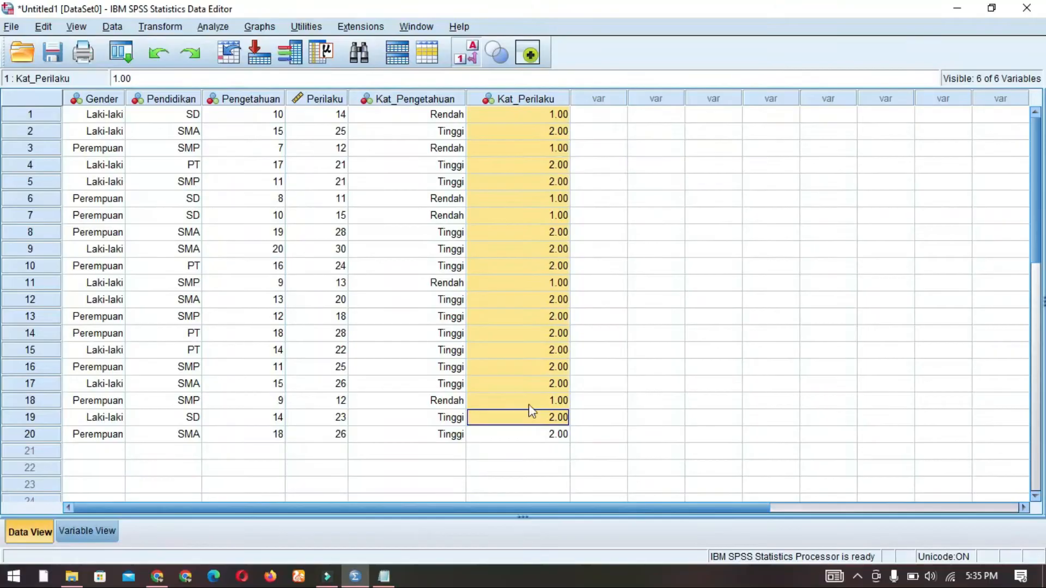
click(595, 182)
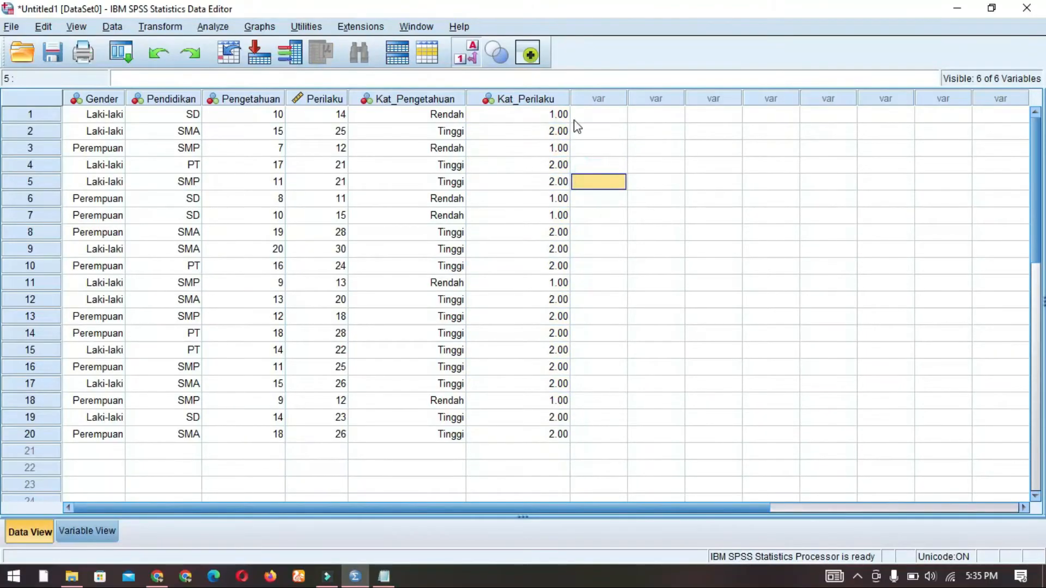
click(599, 133)
- Show the variable definitions and set the decimals of Kat_Perilaku to 0
click(93, 531)
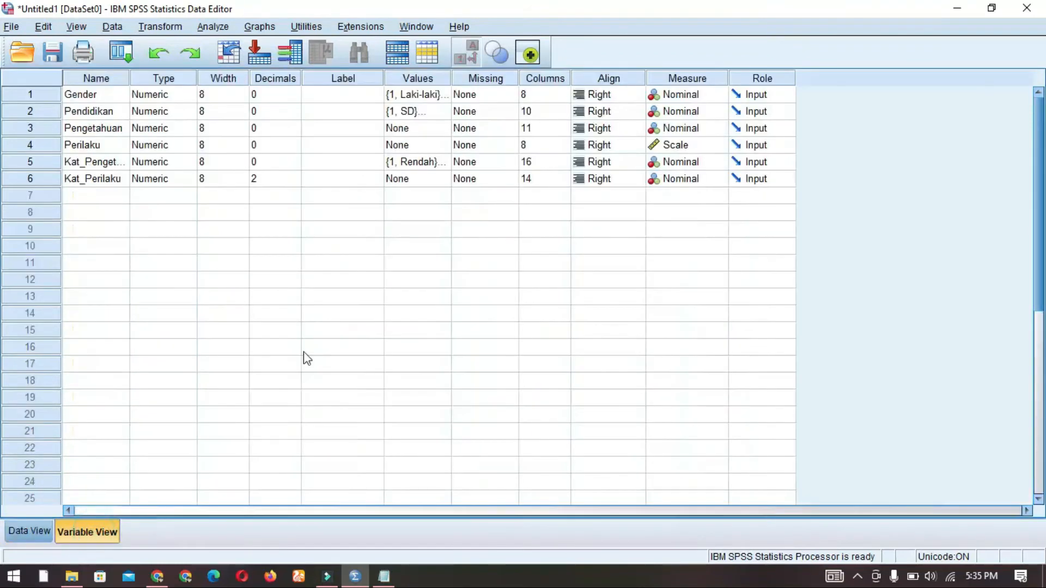
click(295, 183)
click(295, 183)
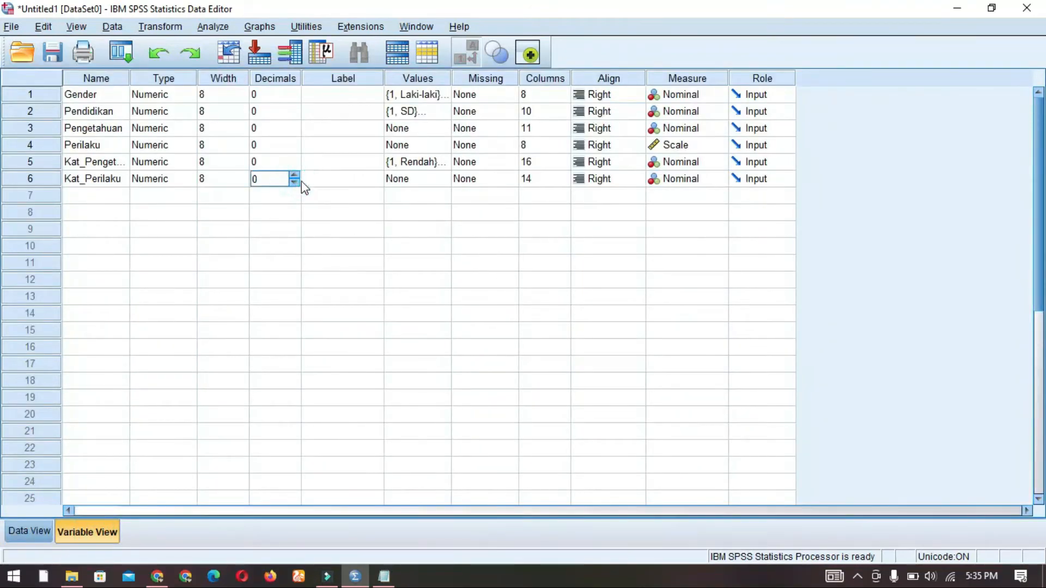
- Open the value labels of Kat_Perilaku and add the label Kurang Baik for value 1
click(444, 179)
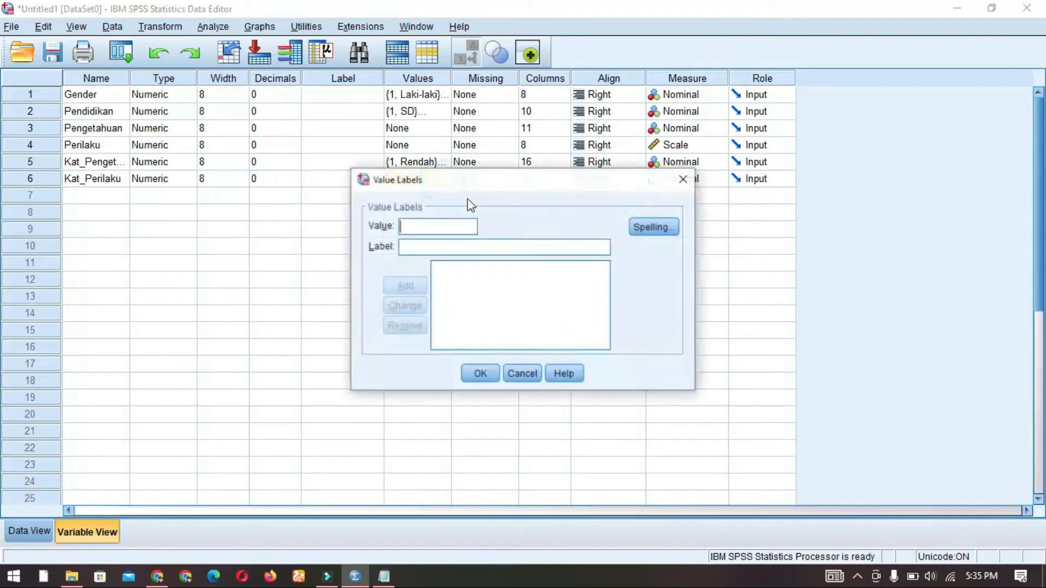
text(1)
click(434, 243)
text(Kurang Ba)
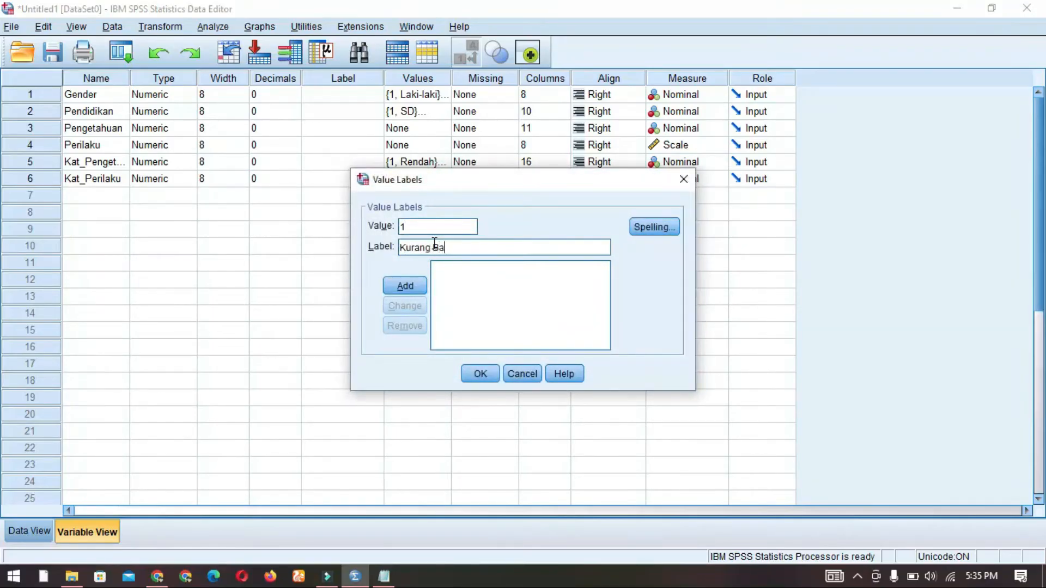
key(Return)
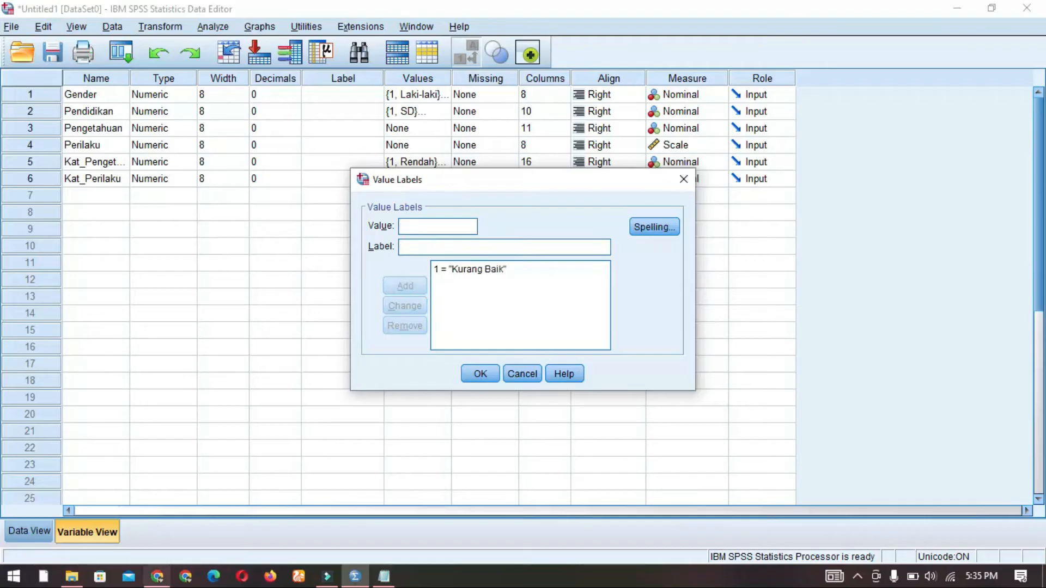
- Check the Notepad notes, add the label Baik for value 2 of Kat_Perilaku, and apply the value labels
click(384, 576)
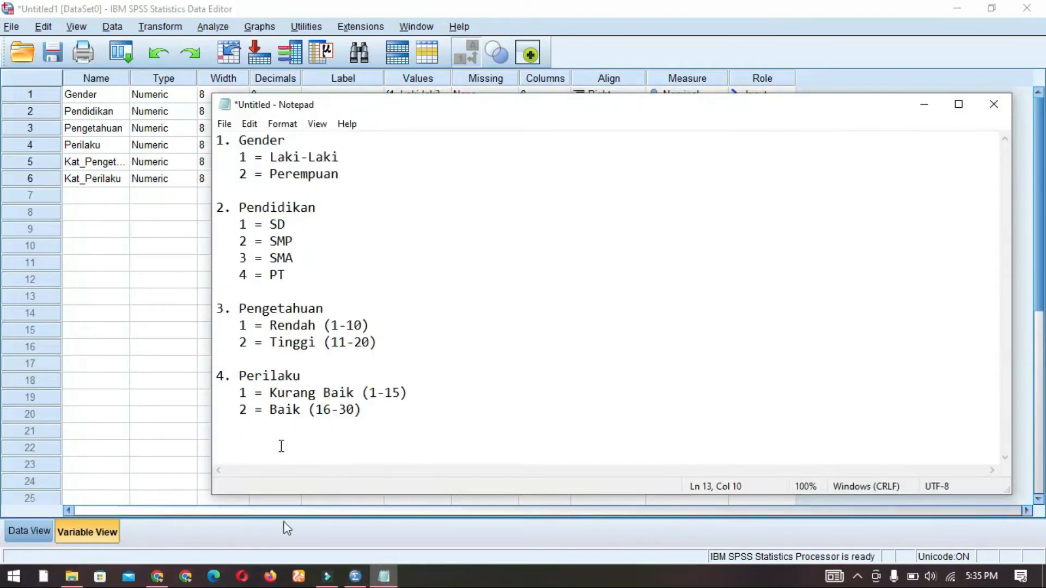
click(355, 576)
text(2)
click(442, 245)
text(Baik)
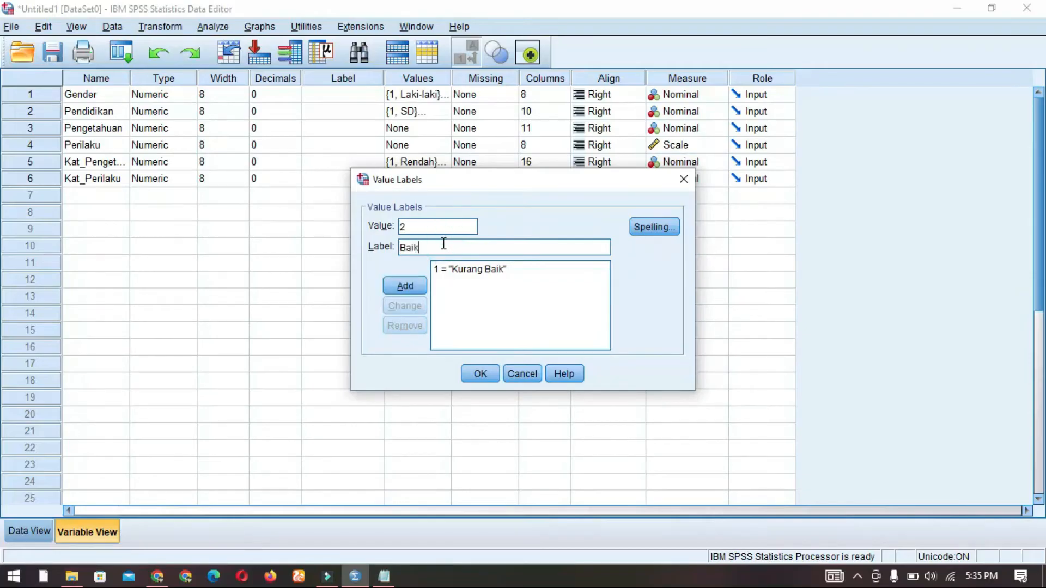
click(408, 284)
click(479, 374)
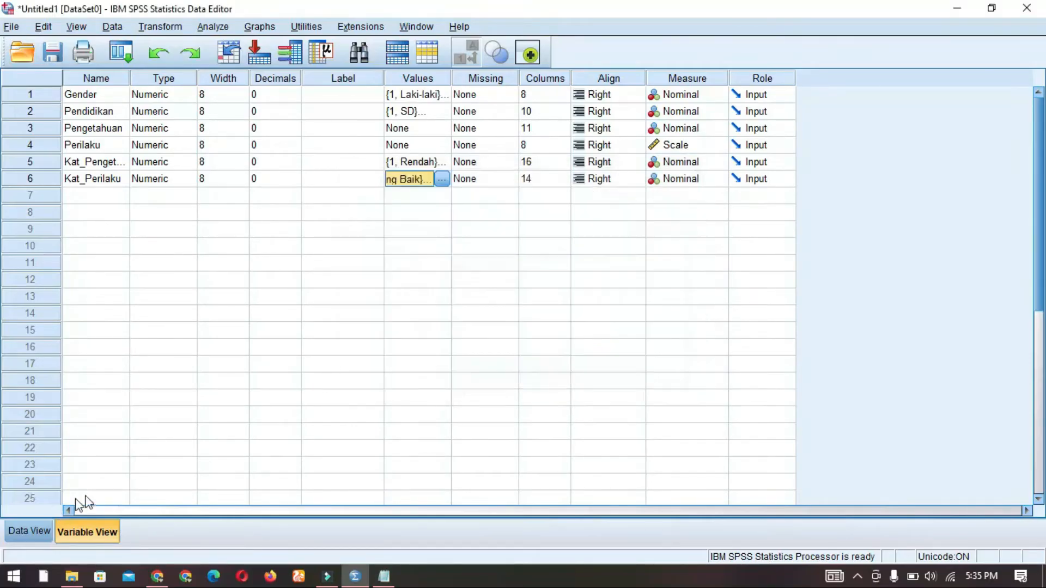
- Show the data cases and compare the Perilaku scores with their Kat_Perilaku labels, using the ranges in the Notepad notes
click(25, 528)
click(535, 181)
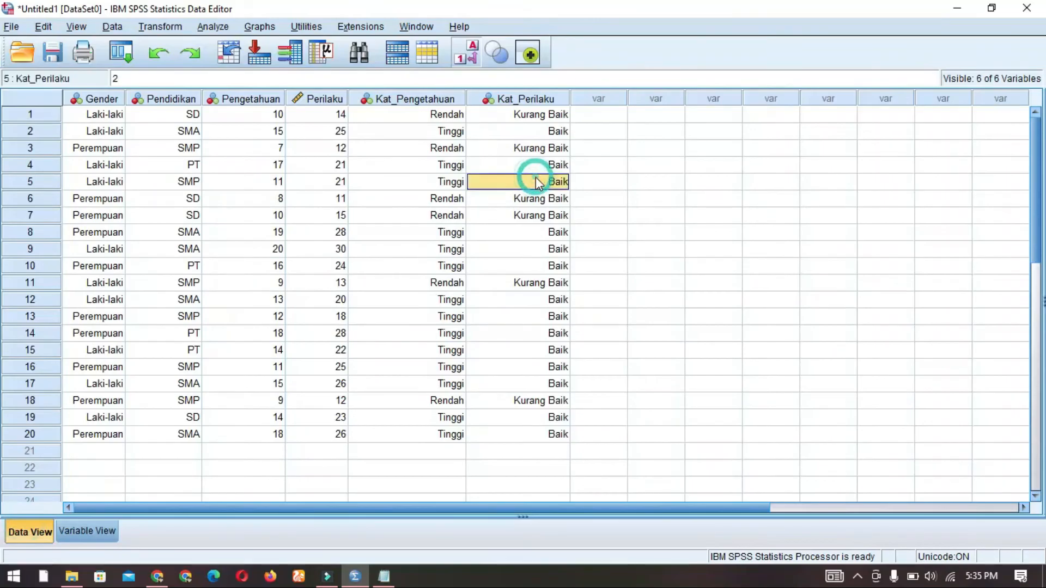
drag(551, 114, 544, 183)
click(542, 116)
click(309, 112)
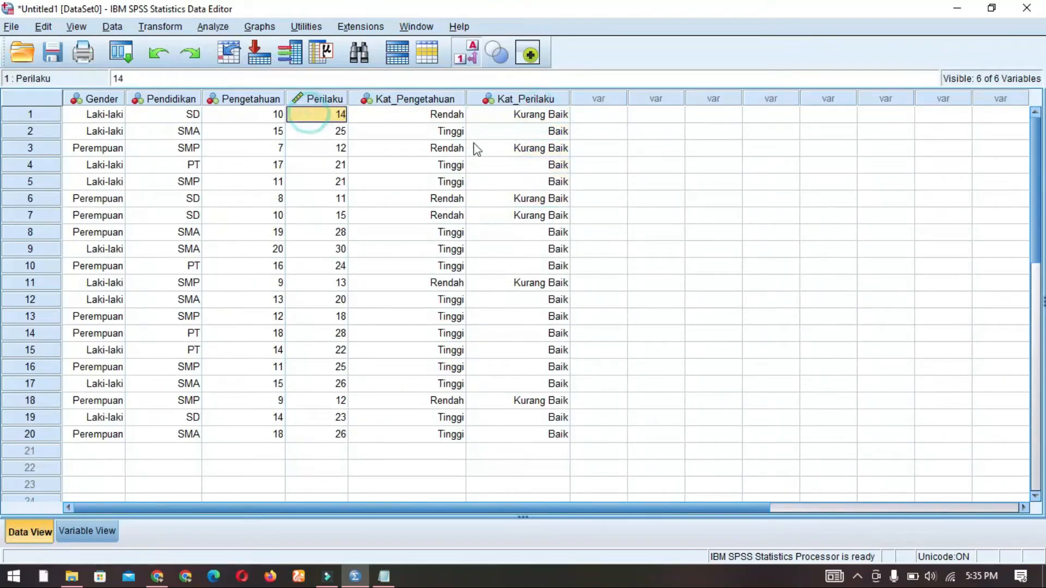
click(381, 577)
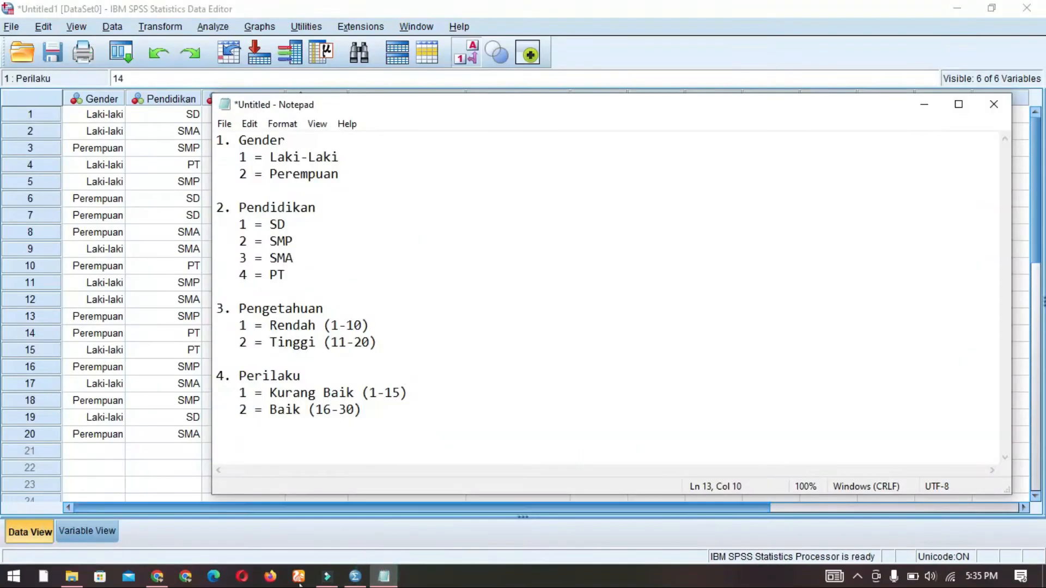
click(355, 577)
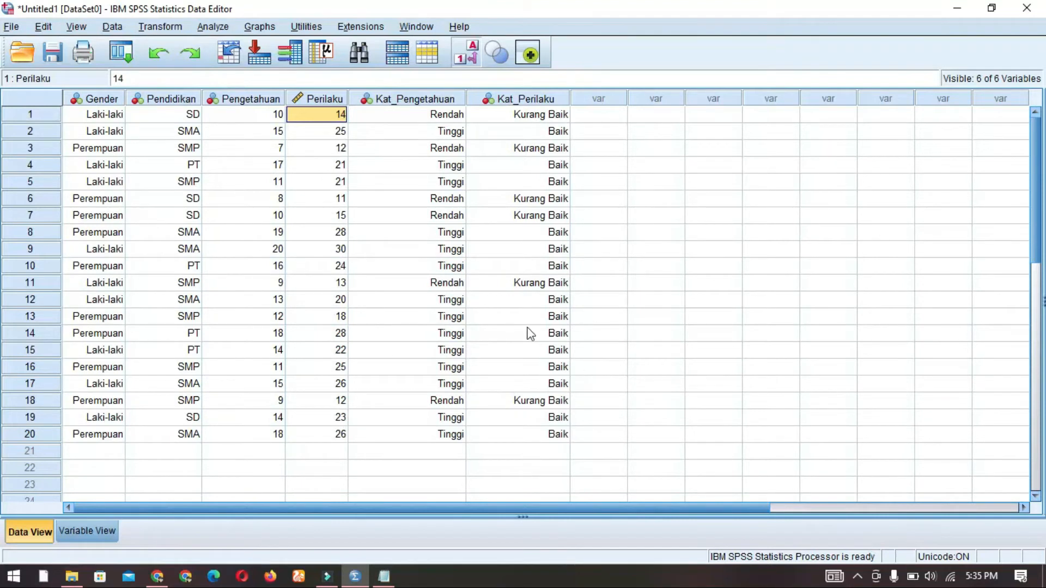
click(541, 316)
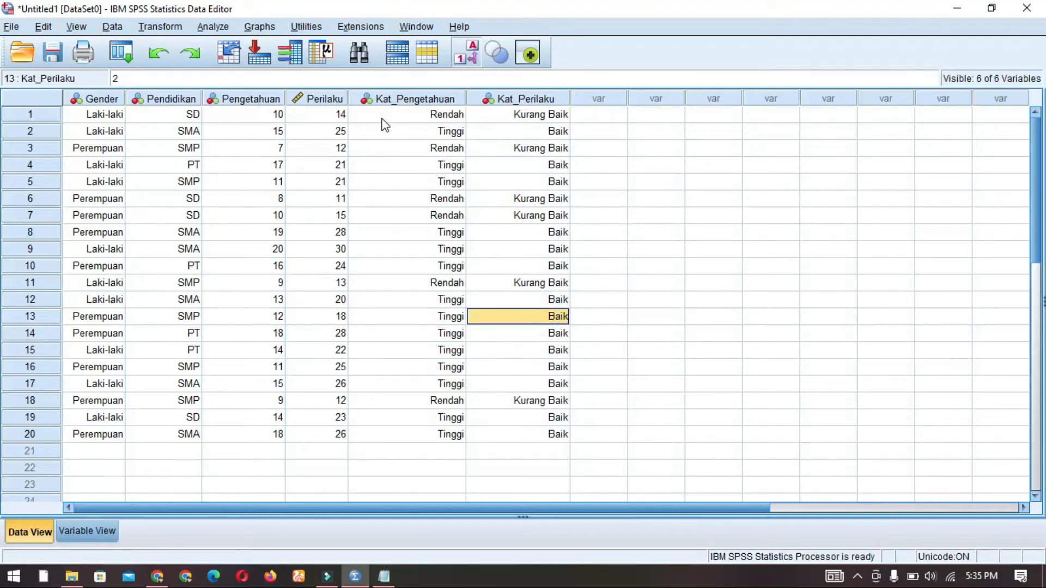
- Highlight the Kat_Pengetahuan and Kat_Perilaku columns together to review the category labels of all cases
drag(411, 117, 544, 433)
click(620, 332)
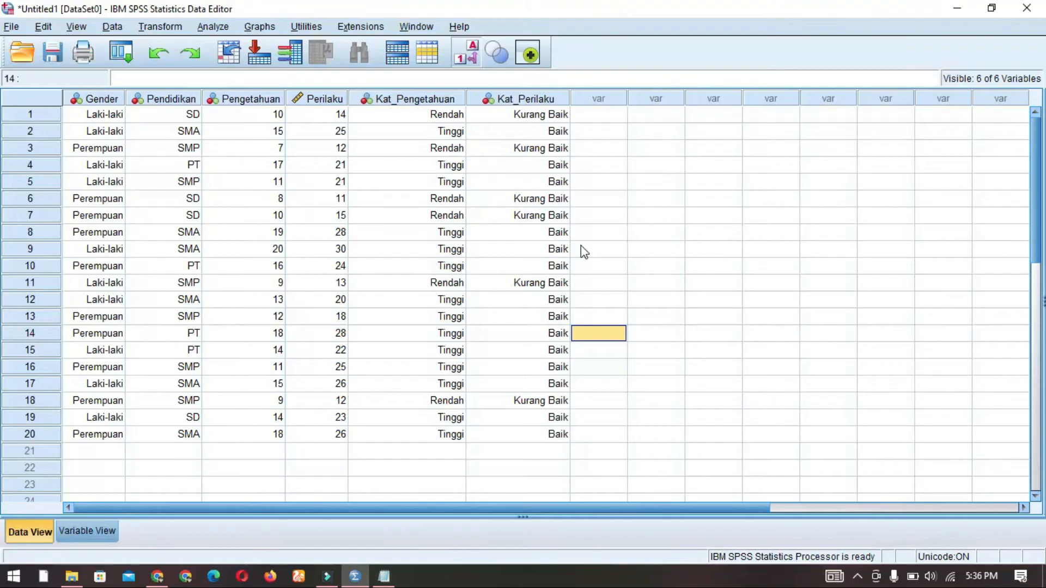
drag(400, 116, 550, 431)
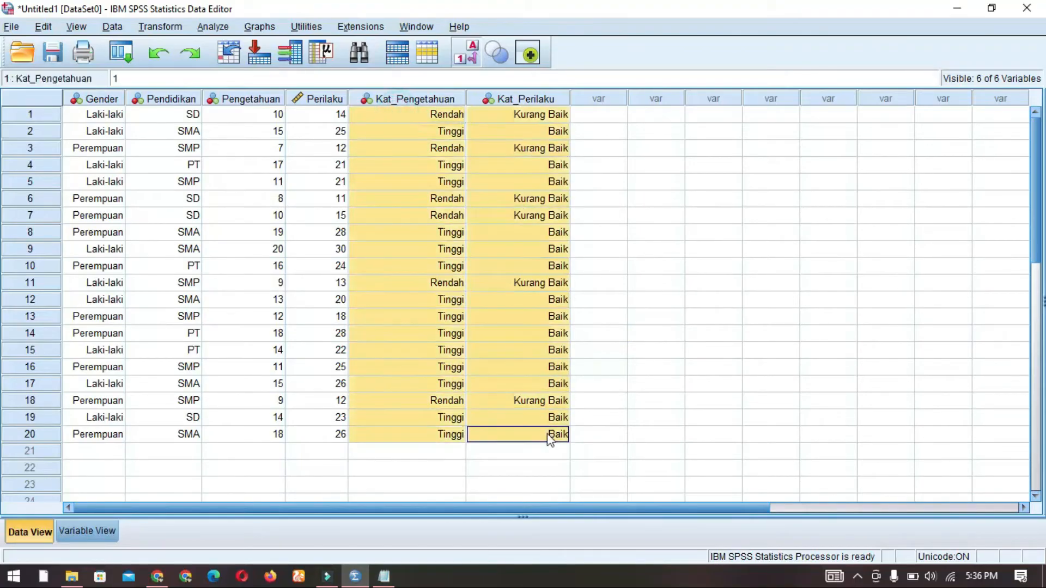
double_click(535, 252)
drag(423, 116, 558, 448)
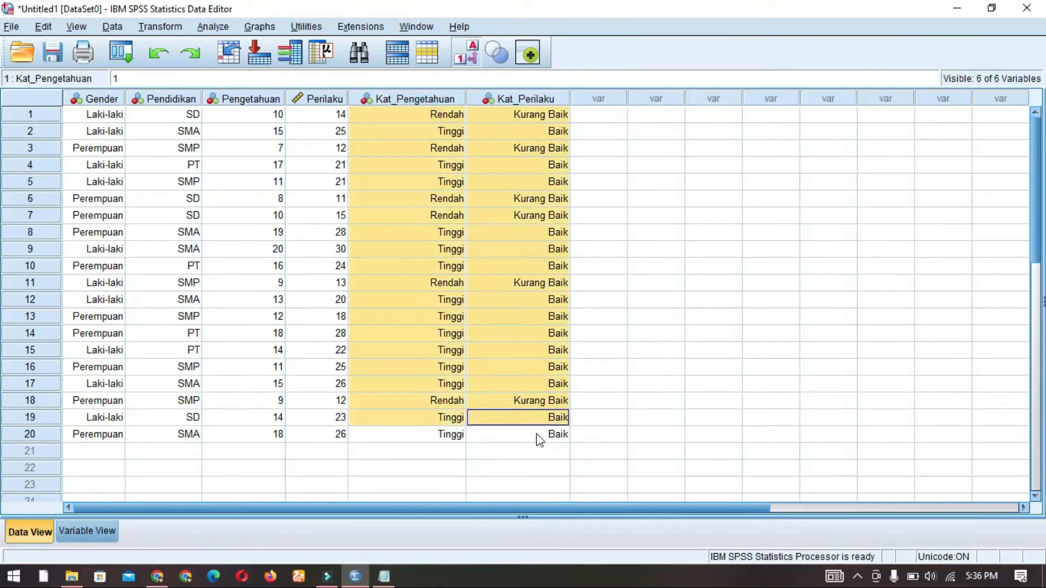
click(602, 333)
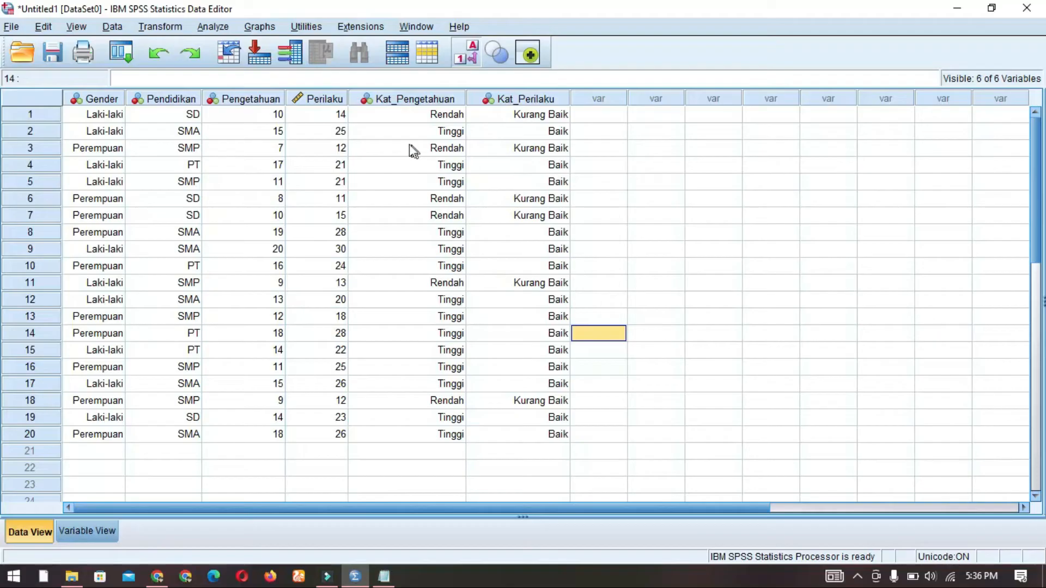
drag(422, 115, 544, 434)
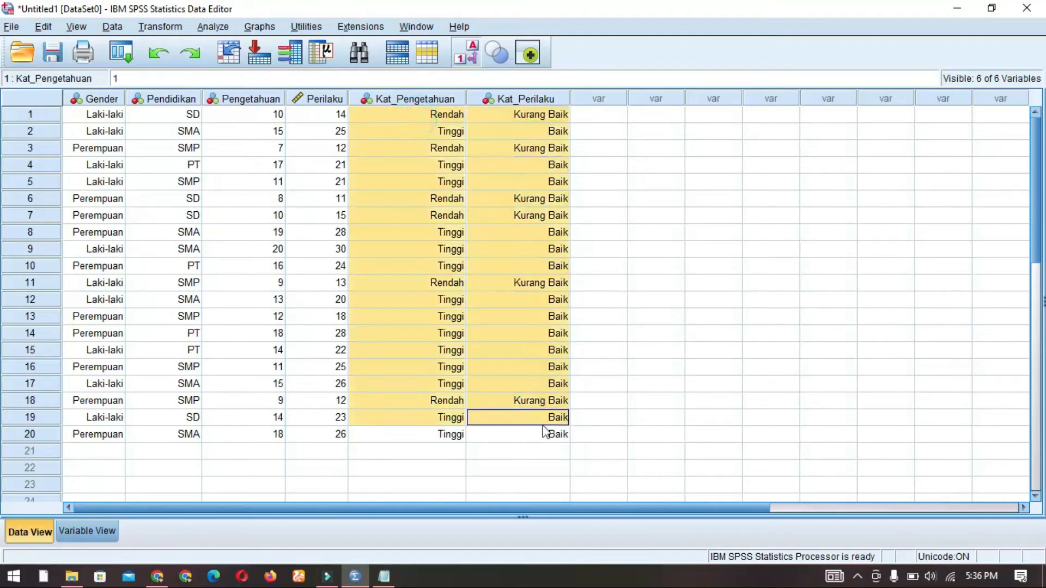
click(596, 348)
- Set up a Crosstabs analysis with Gender as the row variable and Kat_Pengetahuan as the column variable
click(213, 27)
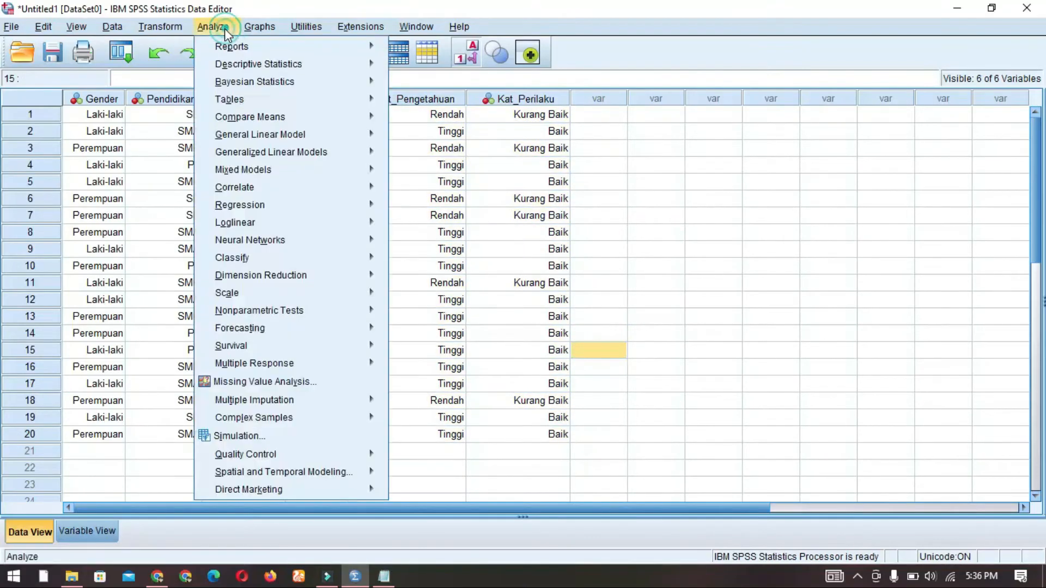
mouse_move(258, 66)
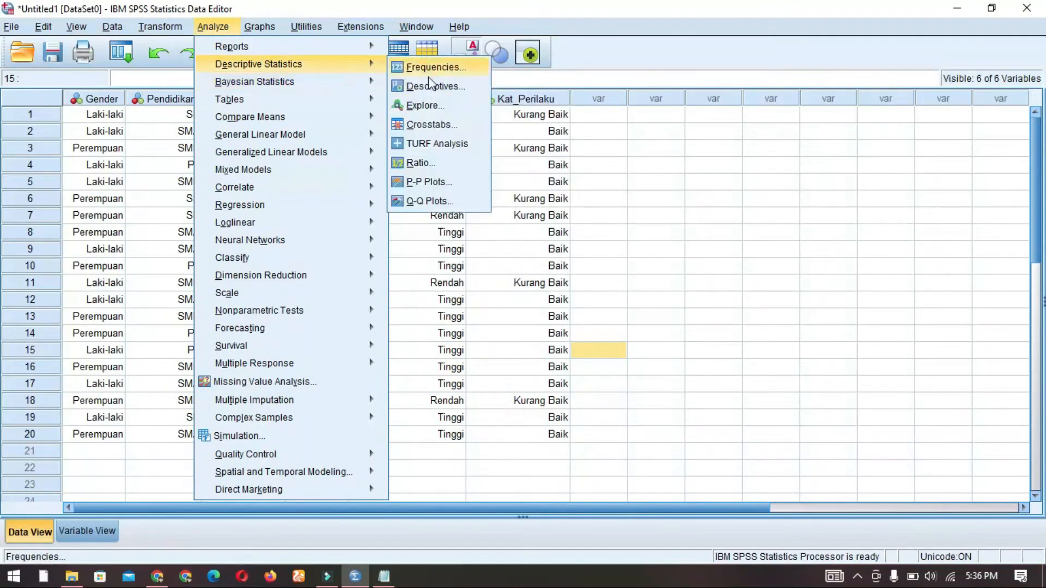
click(433, 129)
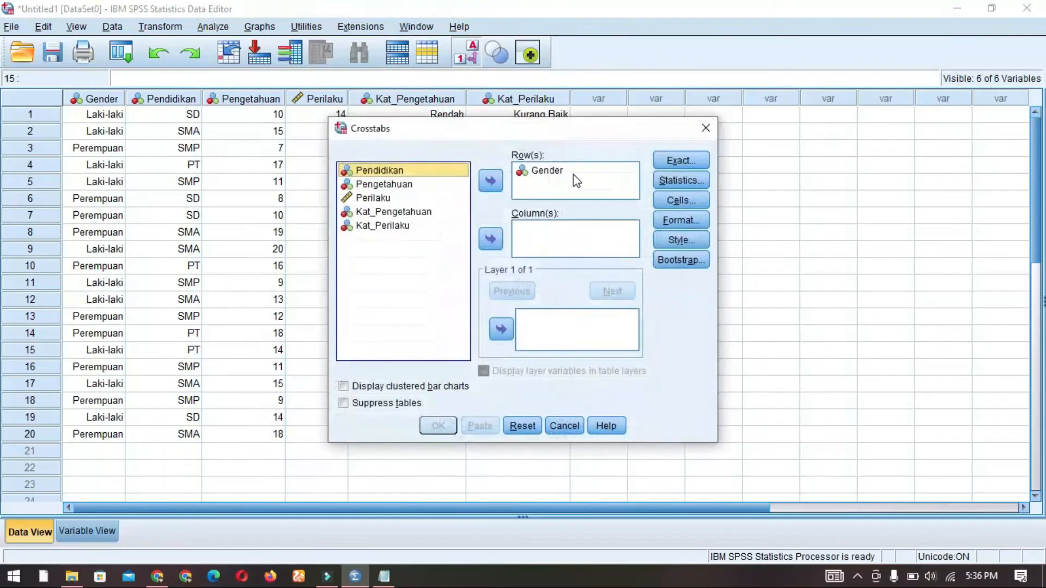
click(558, 173)
click(493, 184)
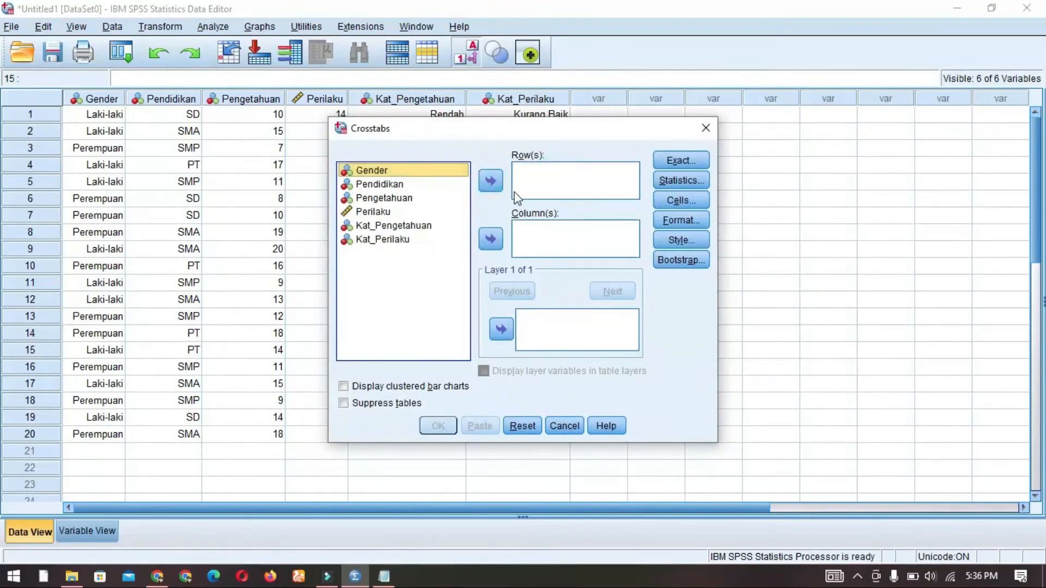
click(490, 182)
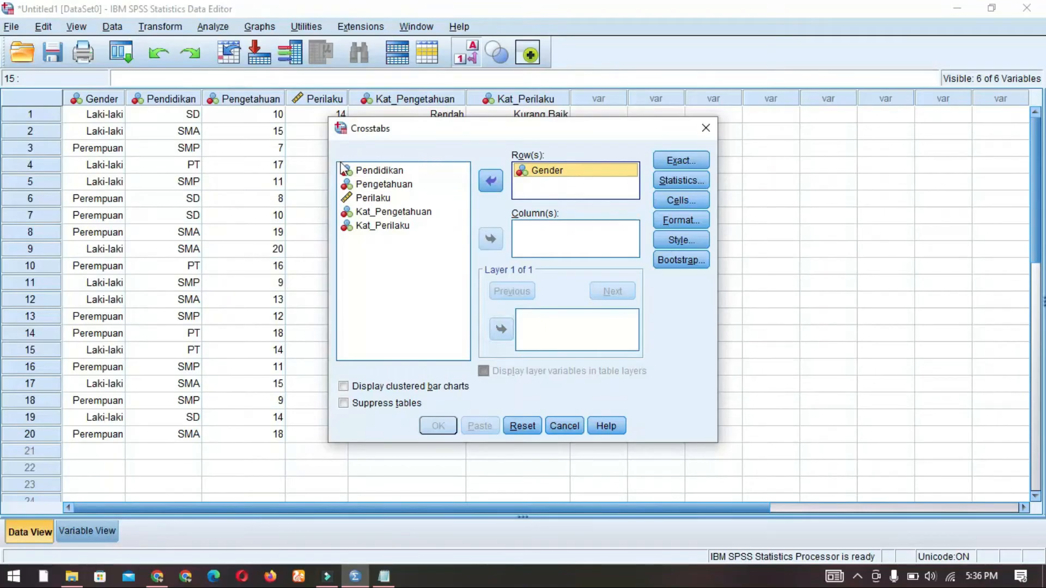
click(390, 170)
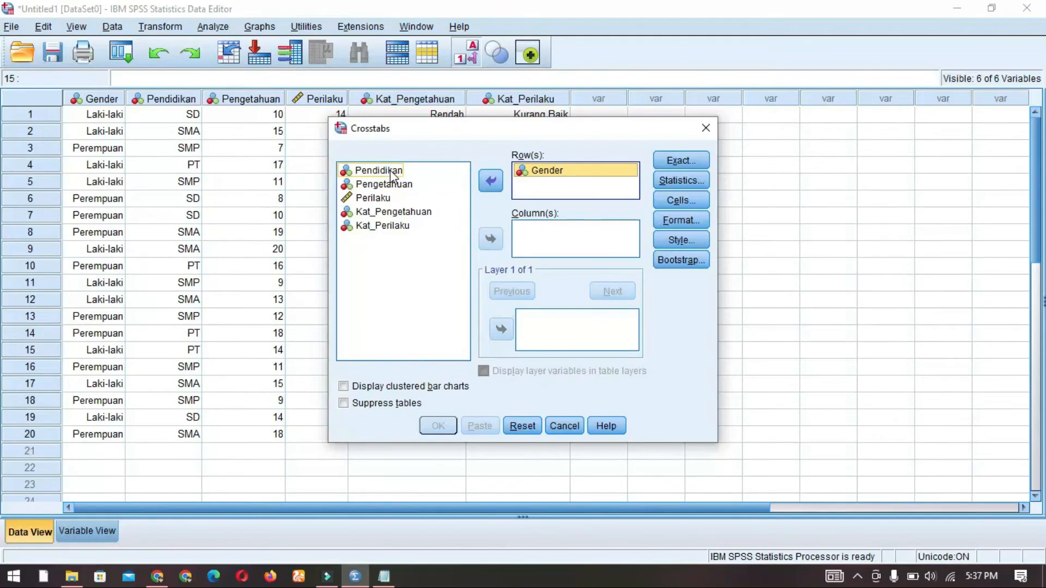
click(397, 211)
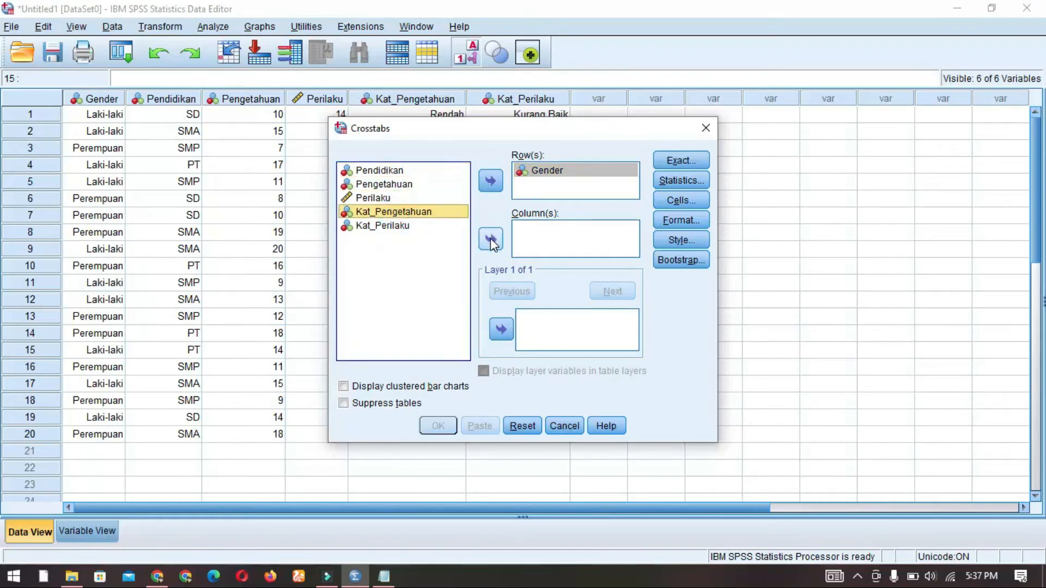
click(491, 239)
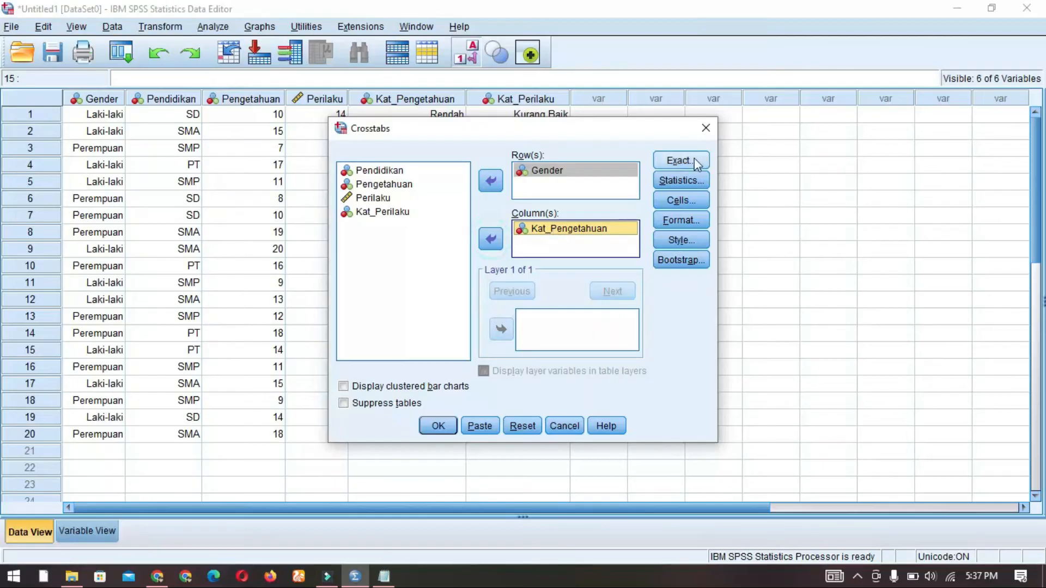
- Enable the Chi-square statistic, check the cell display options, and run the Gender by Kat_Pengetahuan crosstab
click(688, 181)
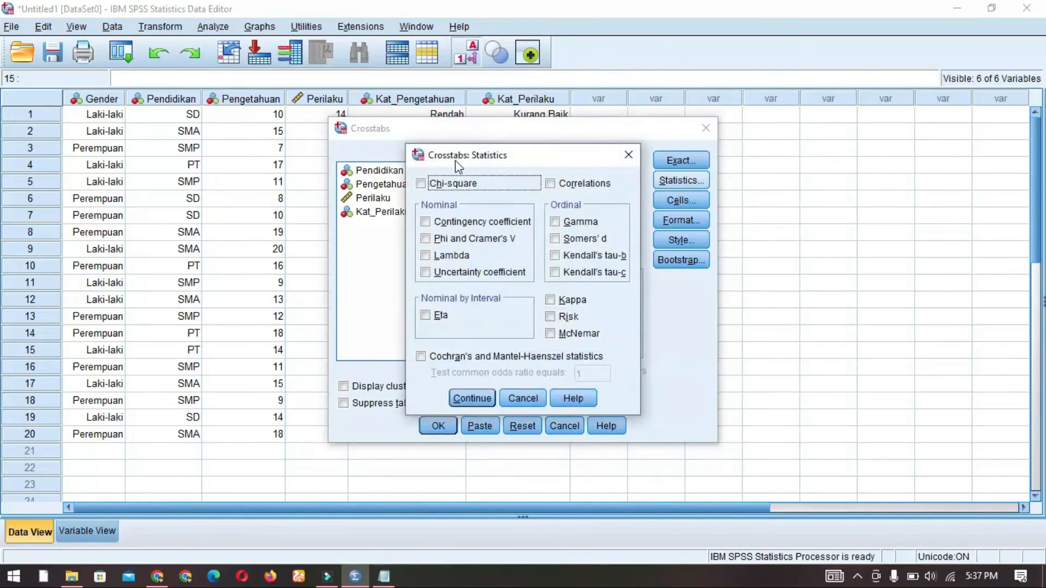
click(421, 184)
click(479, 401)
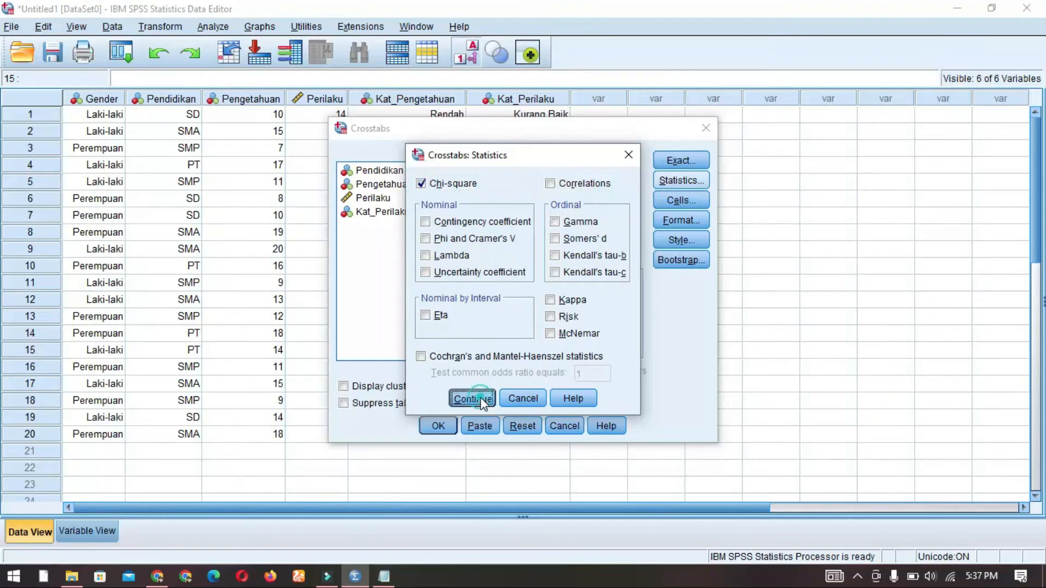
click(681, 199)
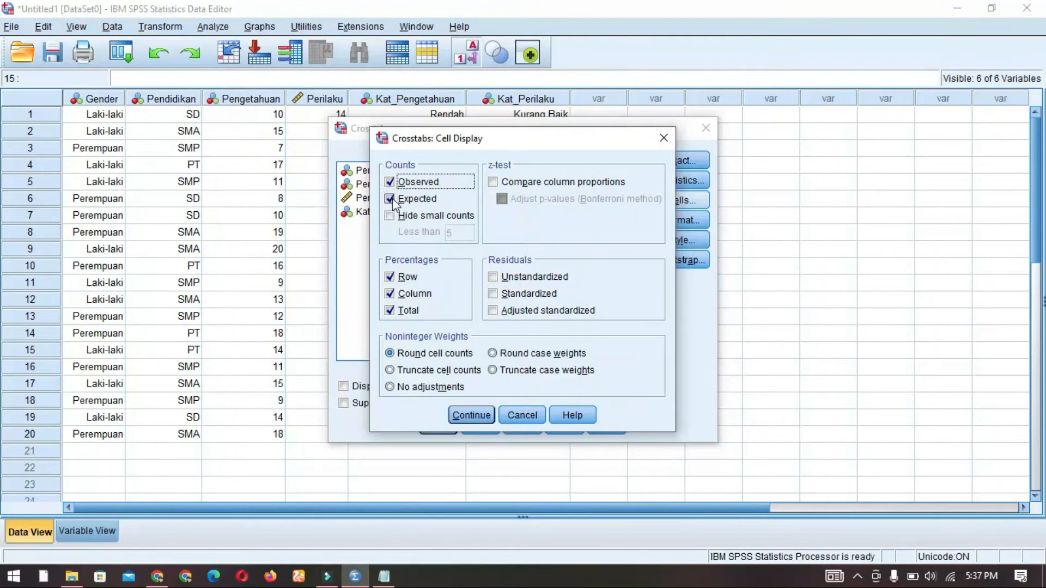
click(472, 416)
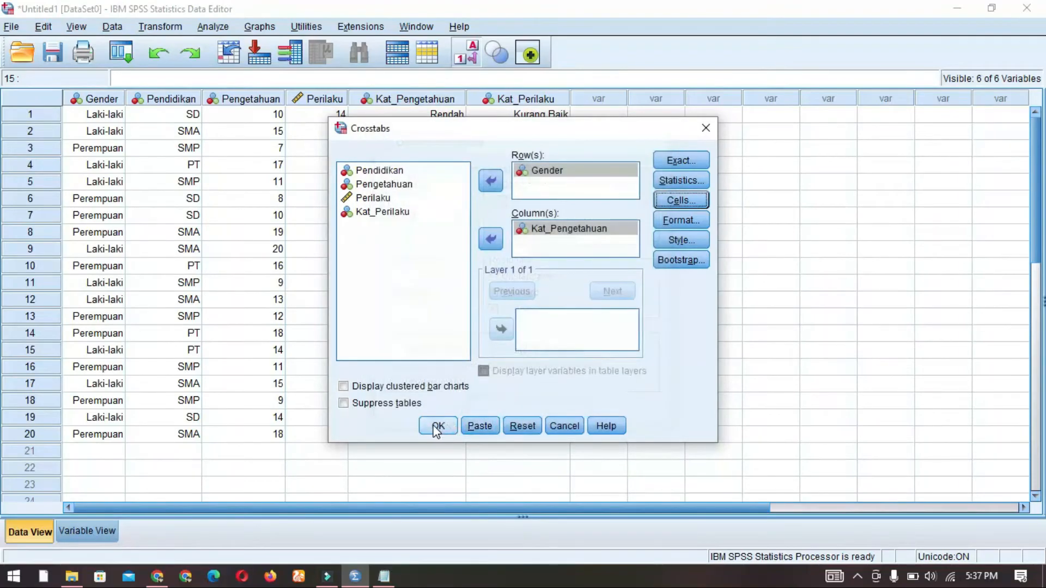
click(435, 427)
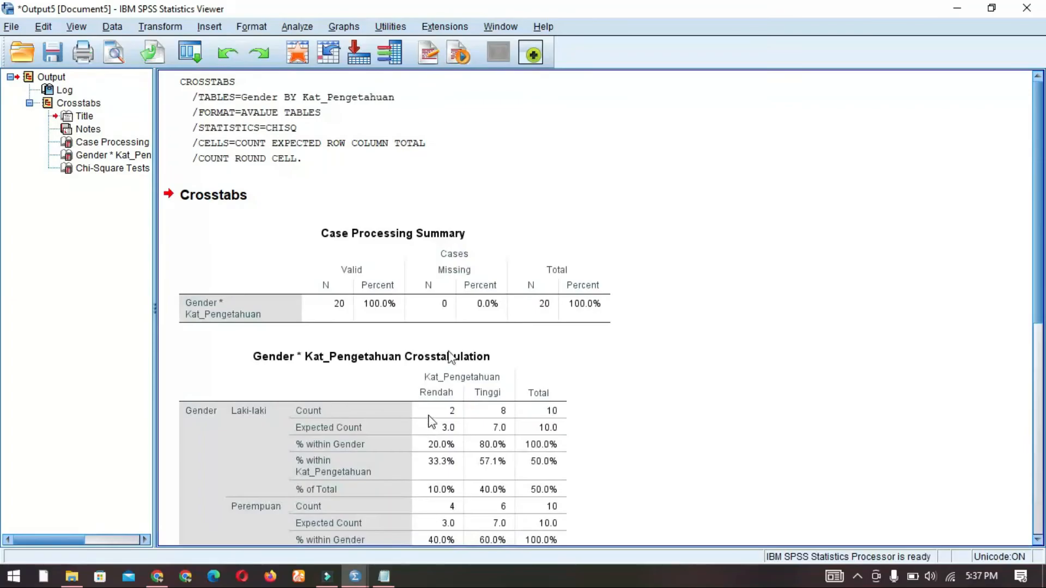
- Examine the counts, expected counts and percentages of the Gender by Kat_Pengetahuan crosstabulation and its Chi-Square Tests table
scroll(465, 305, down, 5)
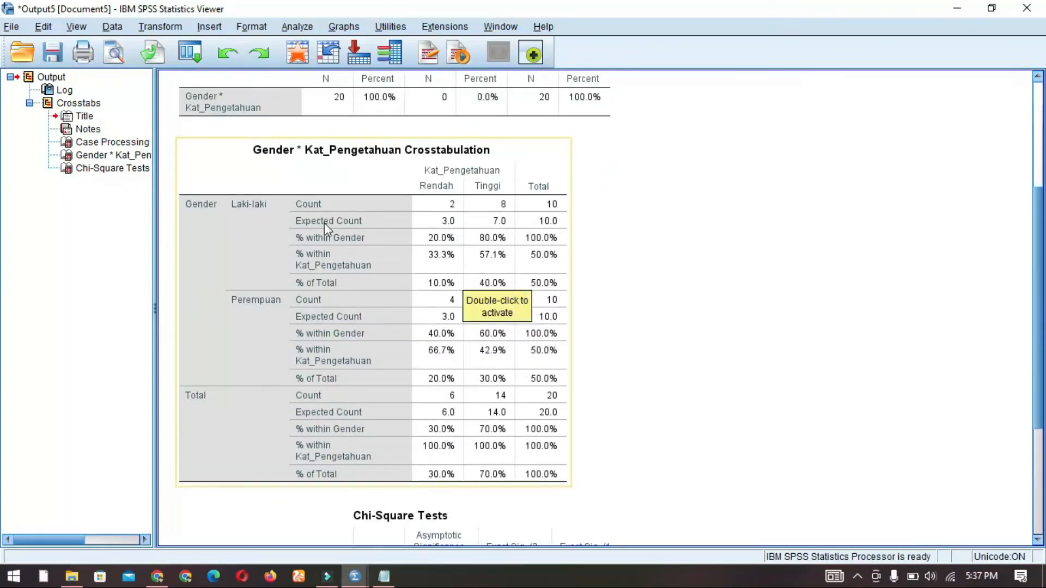
scroll(351, 257, down, 3)
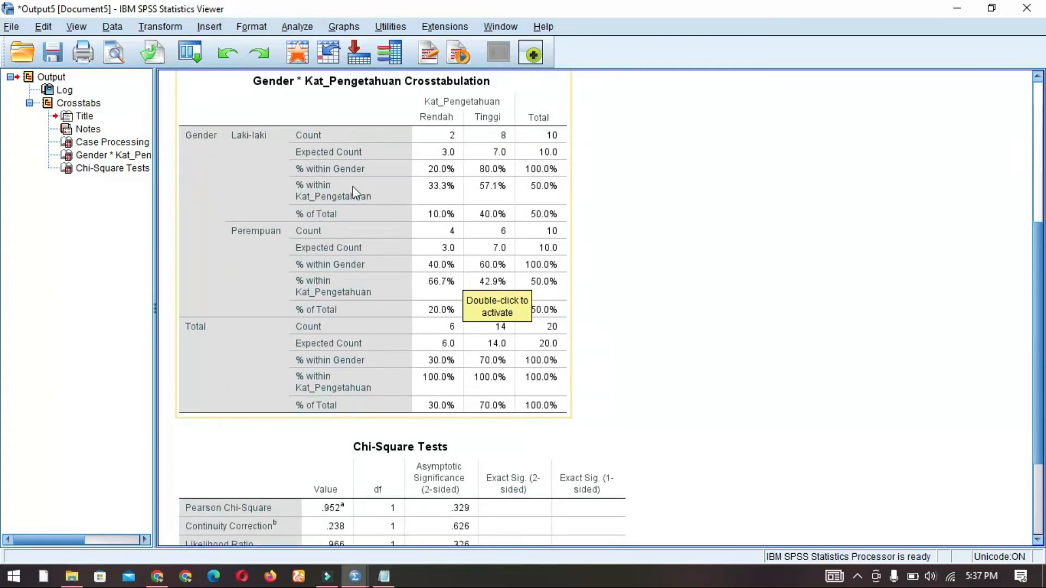
scroll(352, 185, up, 3)
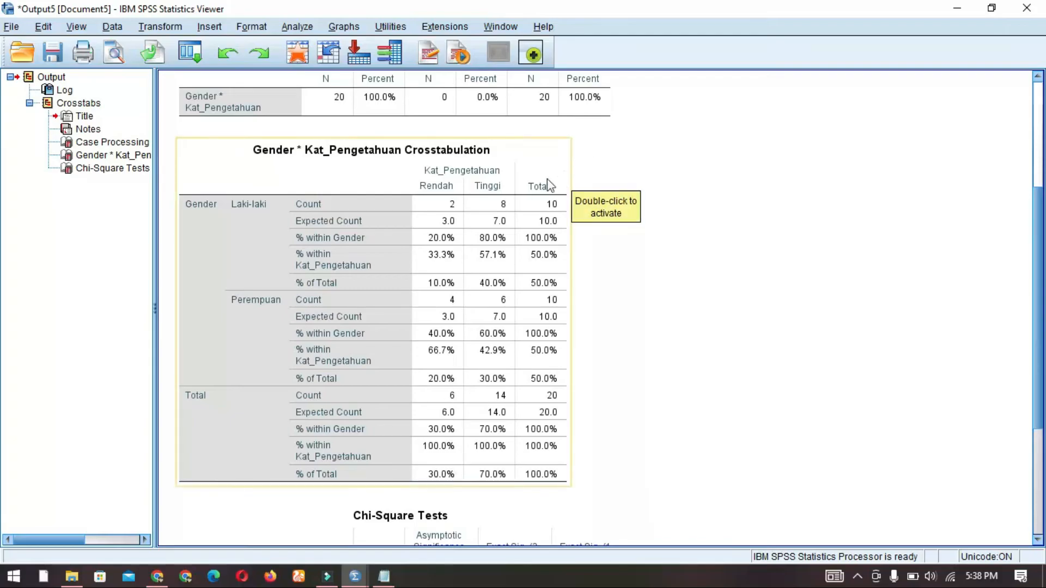
scroll(438, 200, down, 5)
scroll(438, 200, down, 3)
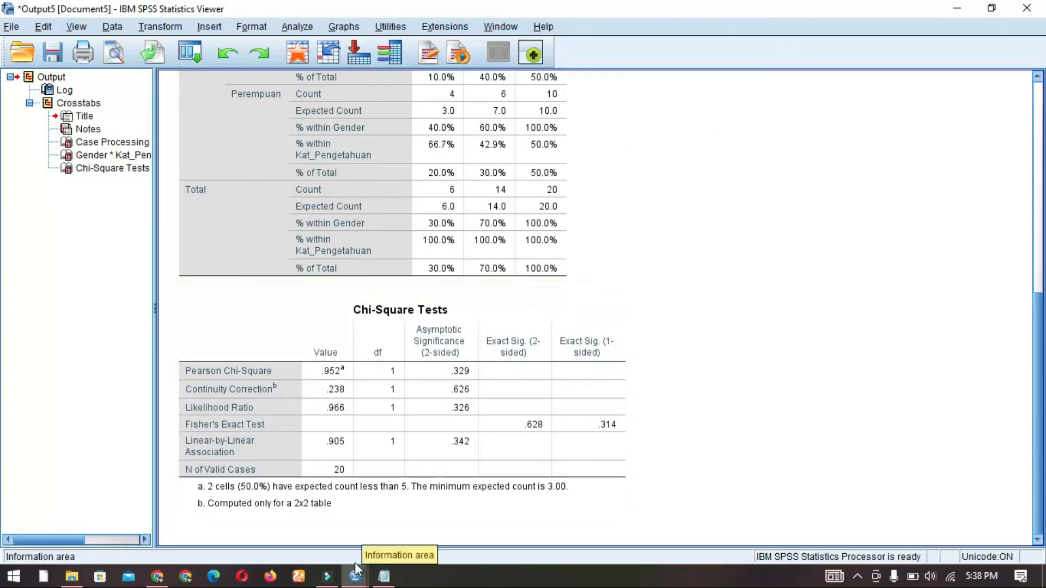
- Return to the data set and replace Gender with Pendidikan as the row variable of the Crosstabs analysis
click(354, 577)
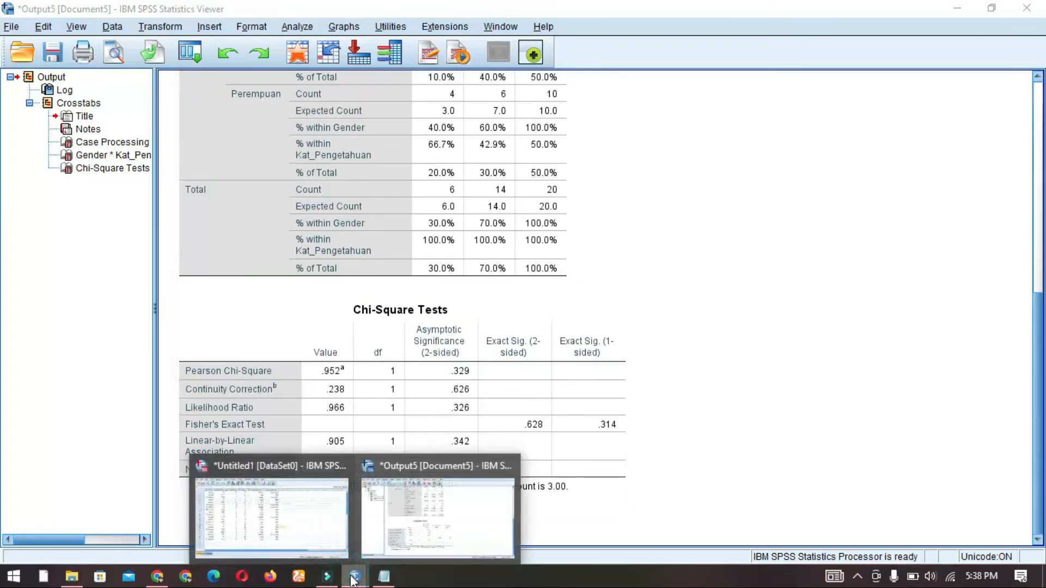
click(314, 529)
click(224, 27)
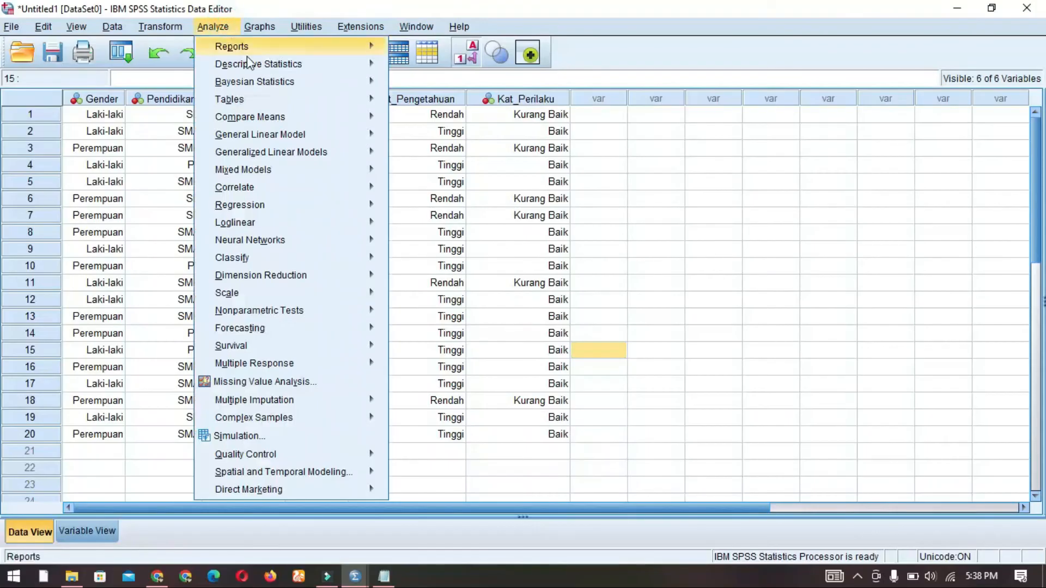
mouse_move(327, 64)
click(436, 117)
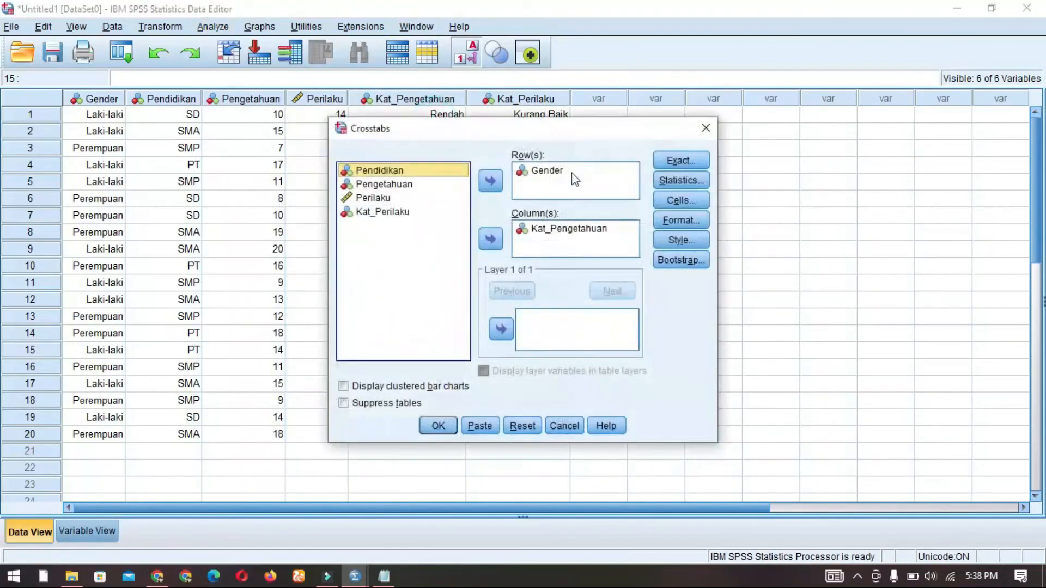
click(541, 172)
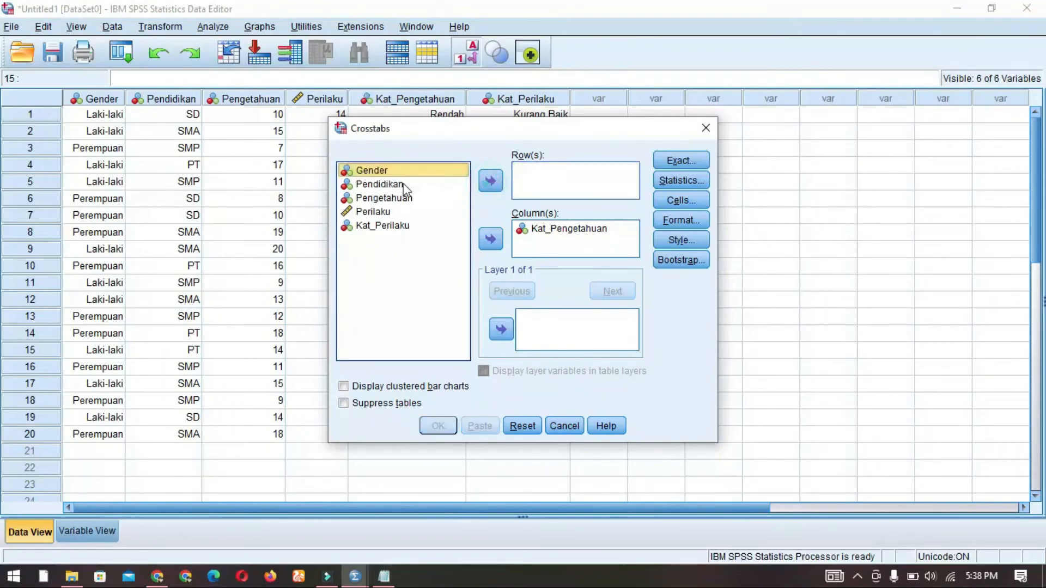
click(397, 185)
click(490, 180)
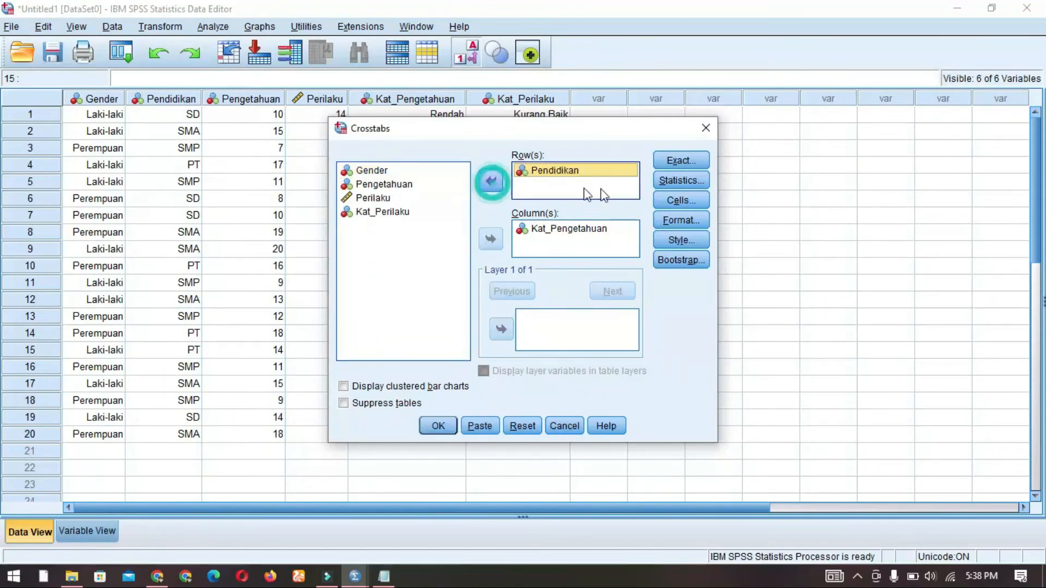
- Check the cell display options and run the Pendidikan by Kat_Pengetahuan crosstab
click(681, 200)
click(470, 416)
click(440, 425)
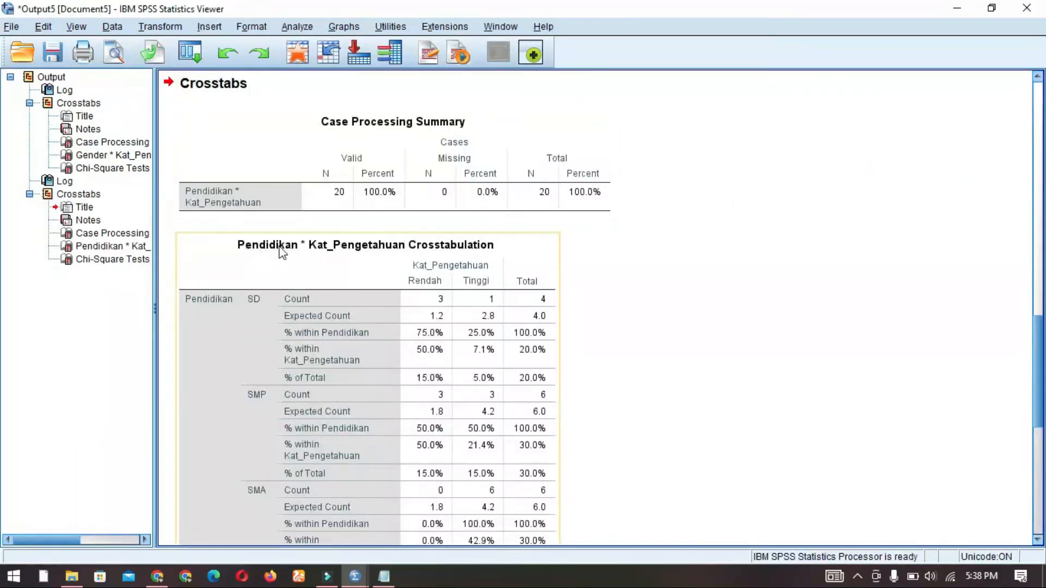
- Examine the counts and expected counts for each Pendidikan level against Kat_Pengetahuan, together with the Chi-Square Tests table
scroll(583, 234, down, 5)
scroll(541, 236, up, 1)
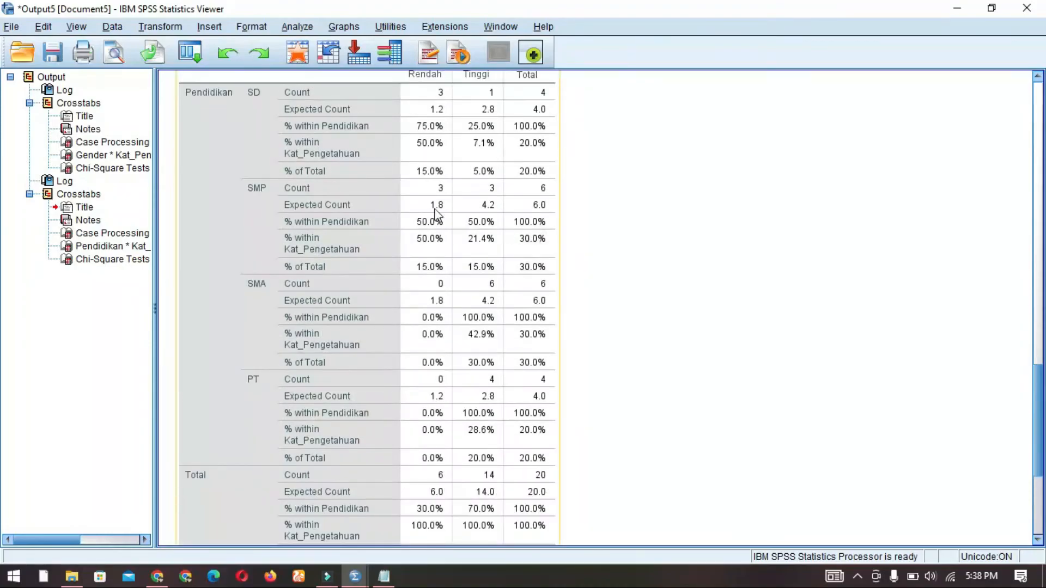
scroll(380, 182, up, 1)
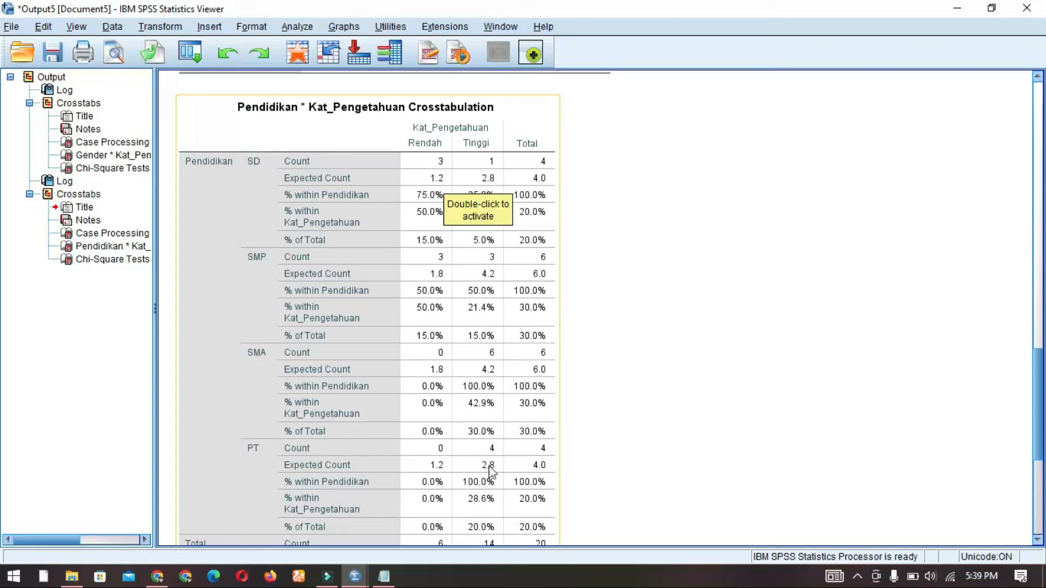
scroll(549, 430, down, 3)
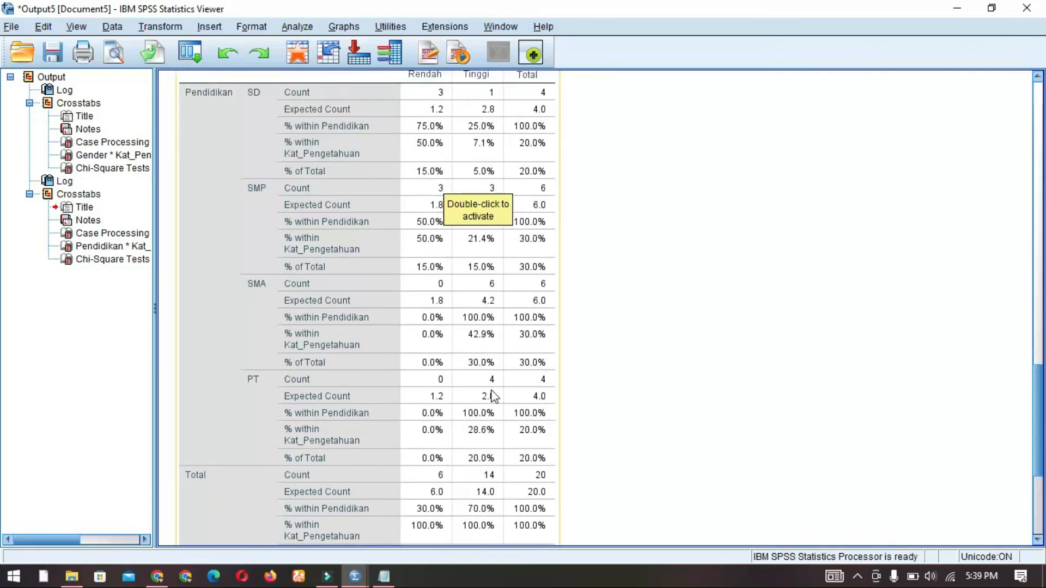
scroll(489, 396, up, 9)
scroll(489, 391, down, 12)
scroll(489, 391, down, 5)
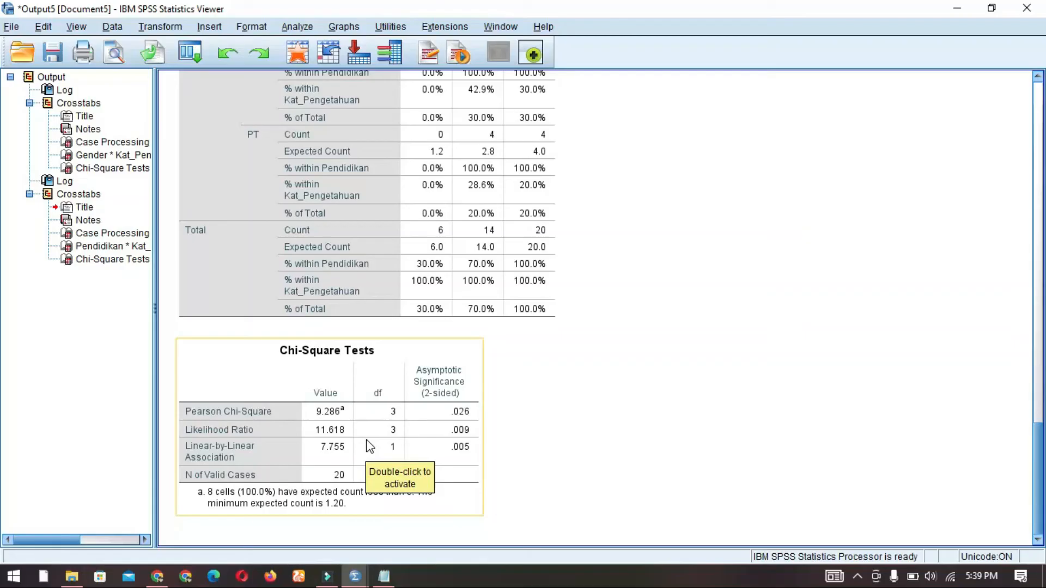
scroll(366, 425, up, 3)
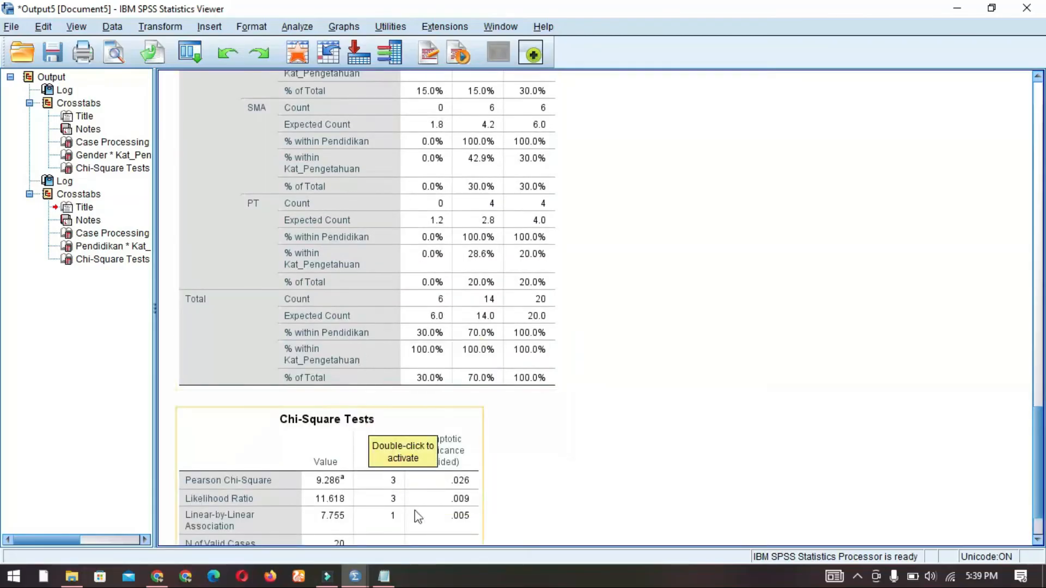
- Reopen the Crosstabs analysis from the data set and remove Pendidikan from the rows and Kat_Pengetahuan from the columns
click(355, 576)
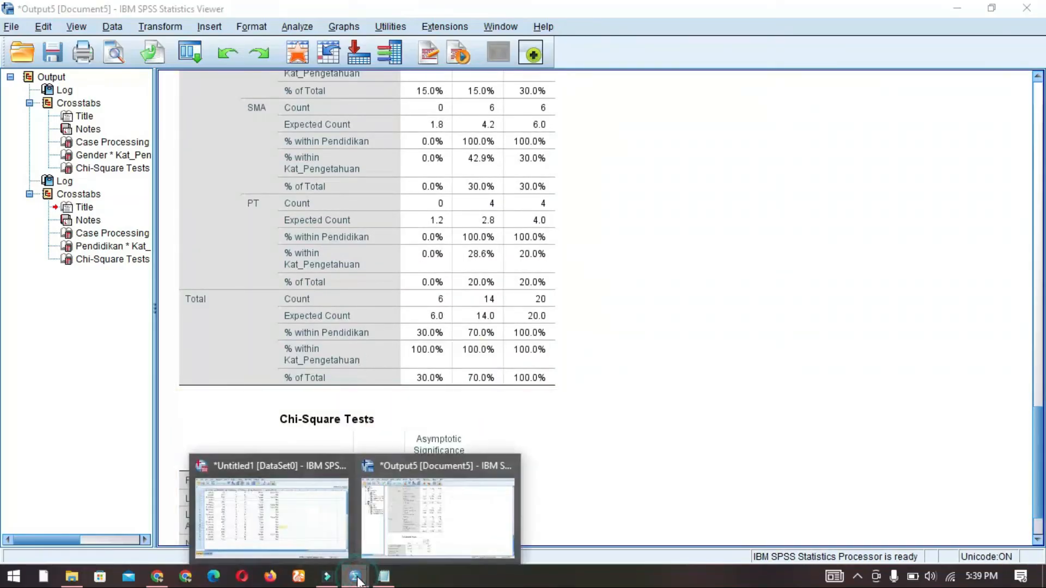
click(306, 541)
click(212, 26)
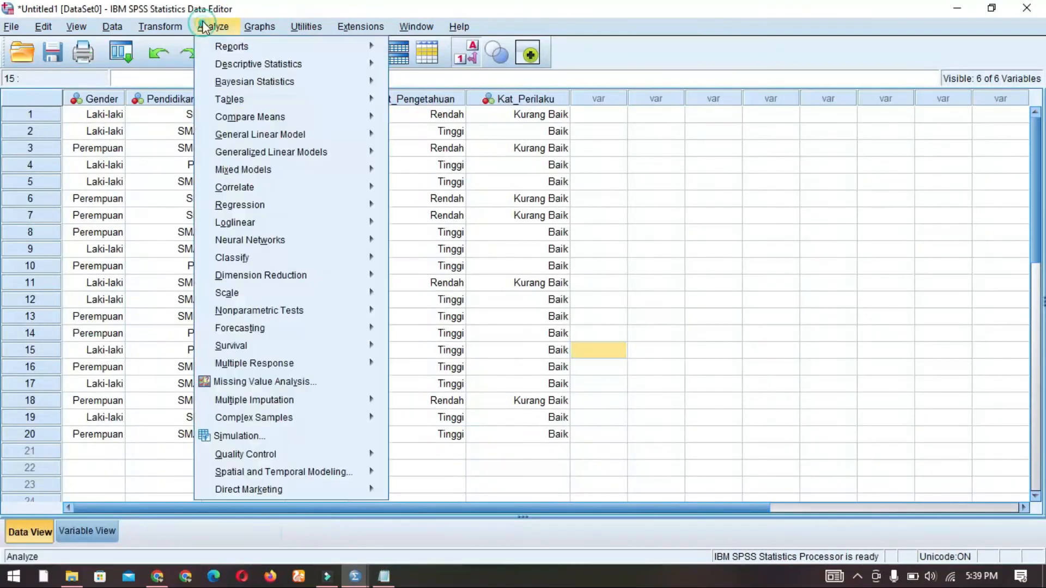
mouse_move(234, 66)
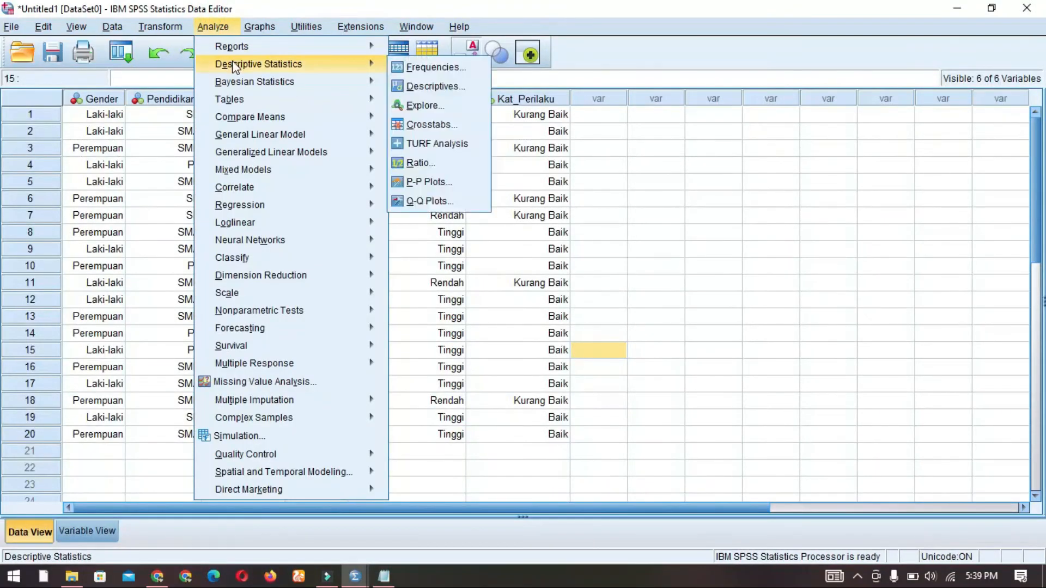
click(426, 125)
click(561, 181)
drag(560, 181, 388, 188)
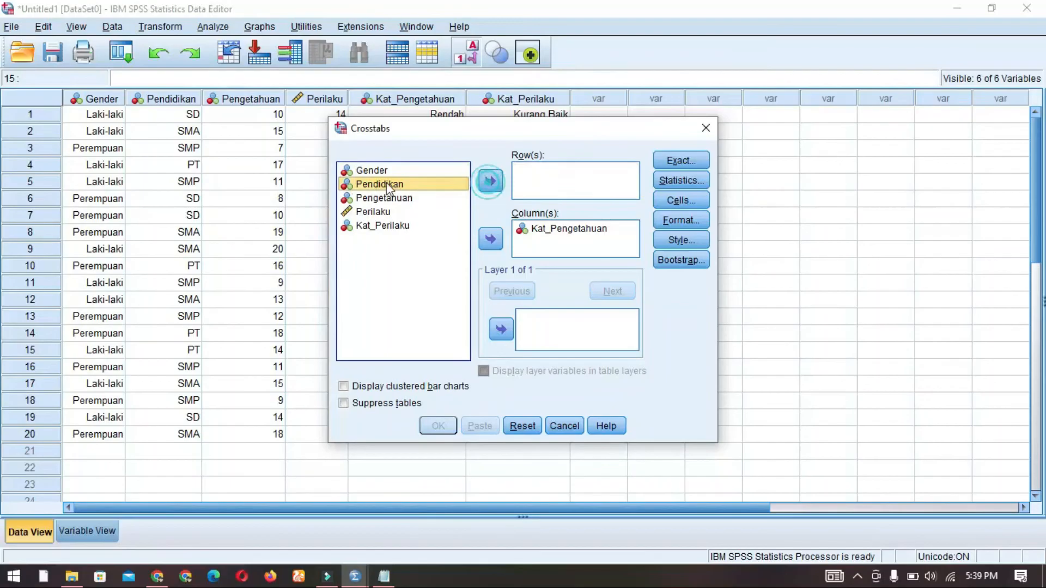
click(546, 232)
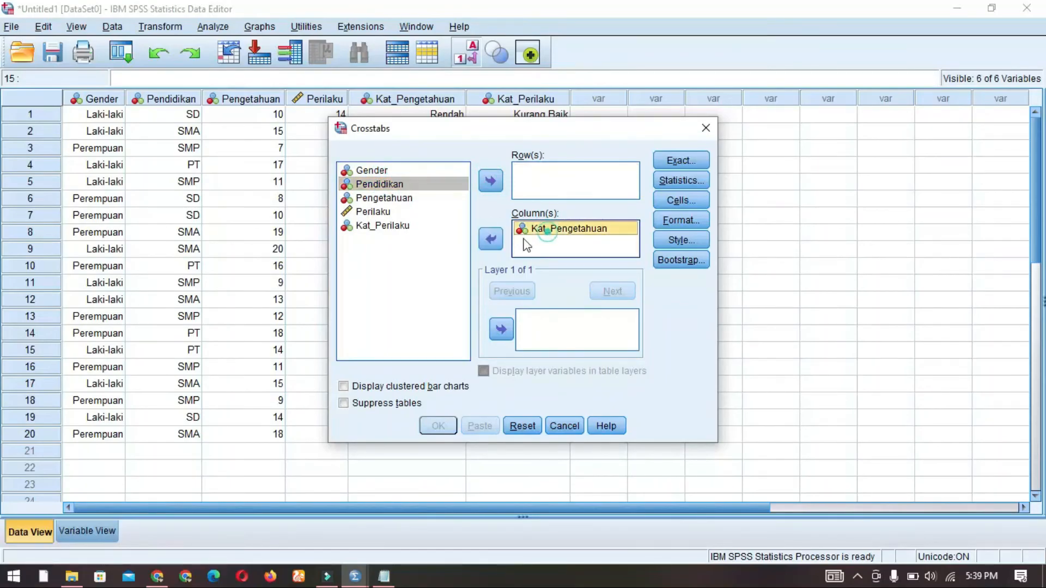
click(490, 239)
- Set Gender and Pendidikan as row variables and Kat_Perilaku as the column variable, and run the crosstabs
click(381, 169)
shift+click(392, 184)
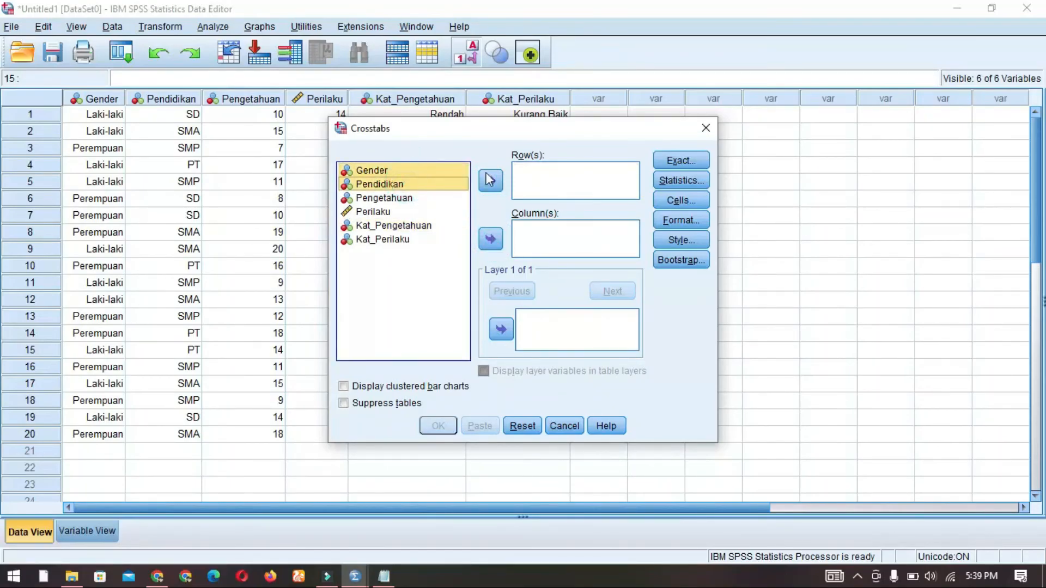
click(491, 180)
click(402, 212)
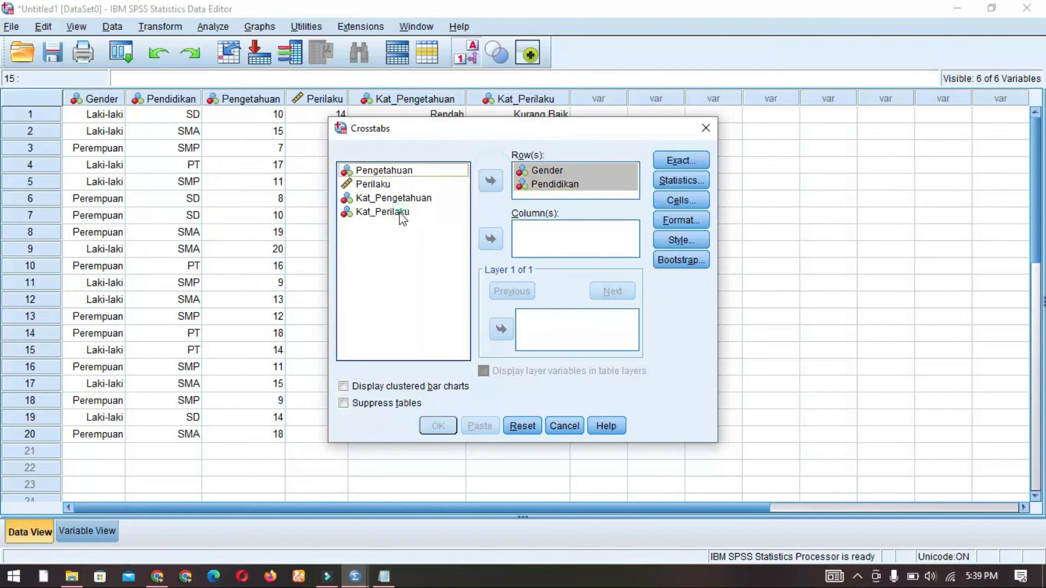
click(490, 239)
click(438, 425)
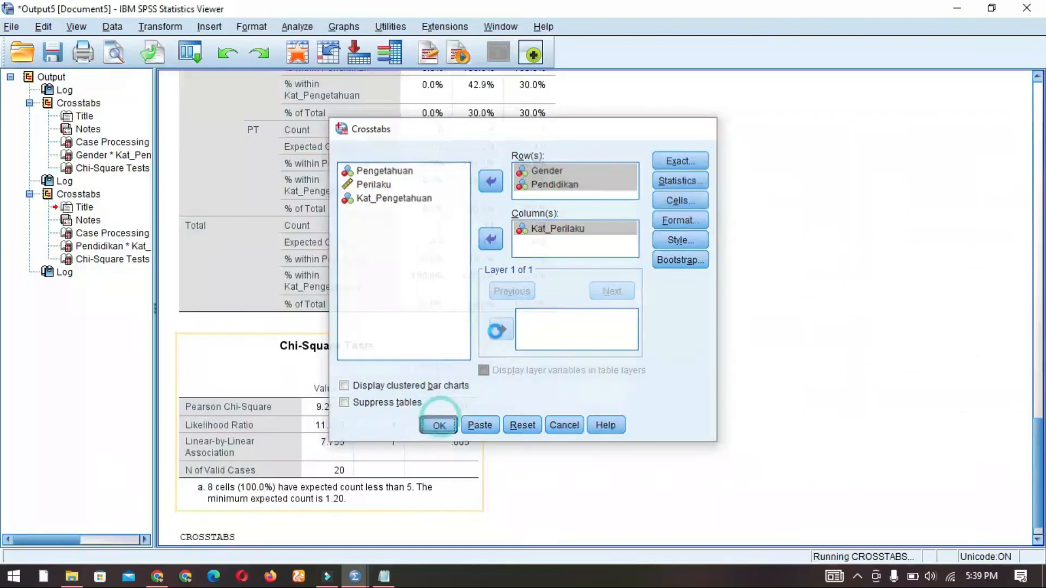
- Examine the Gender by Kat_Perilaku and Pendidikan by Kat_Perilaku crosstabs together with their Chi-Square Tests tables
scroll(498, 245, down, 5)
scroll(494, 243, up, 6)
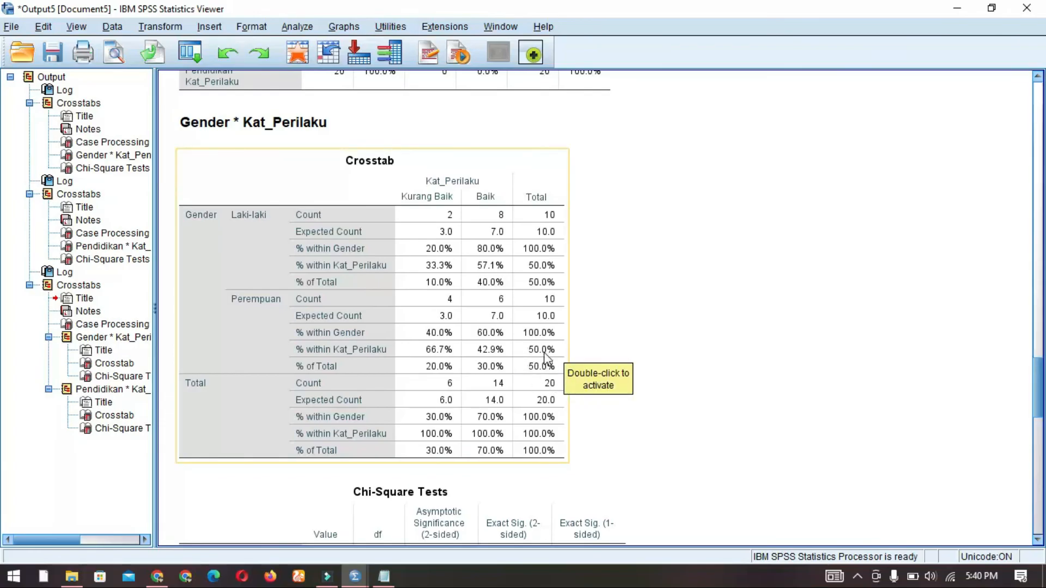
scroll(546, 359, down, 5)
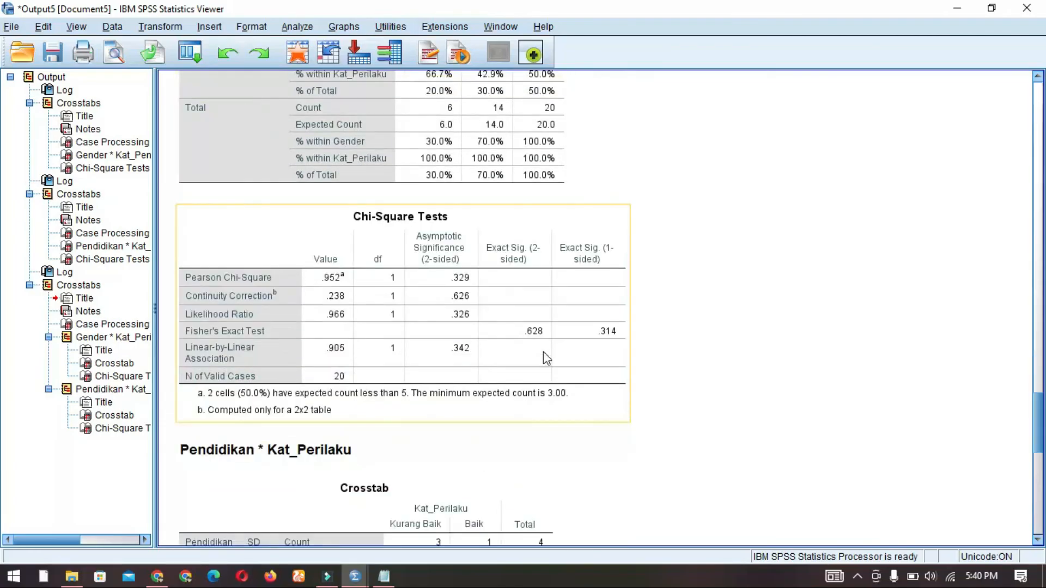
scroll(384, 362, down, 4)
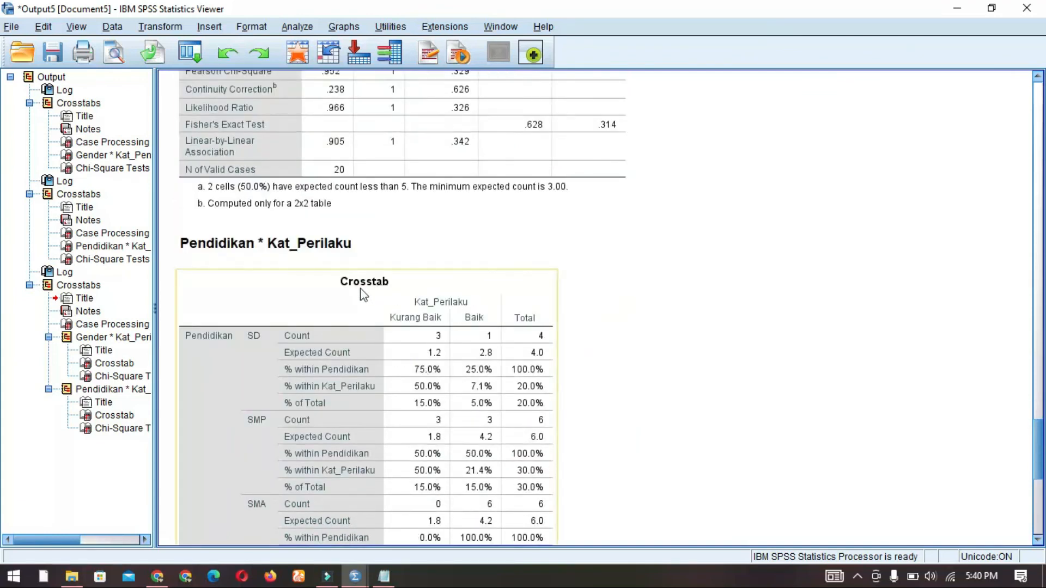
scroll(362, 294, down, 1)
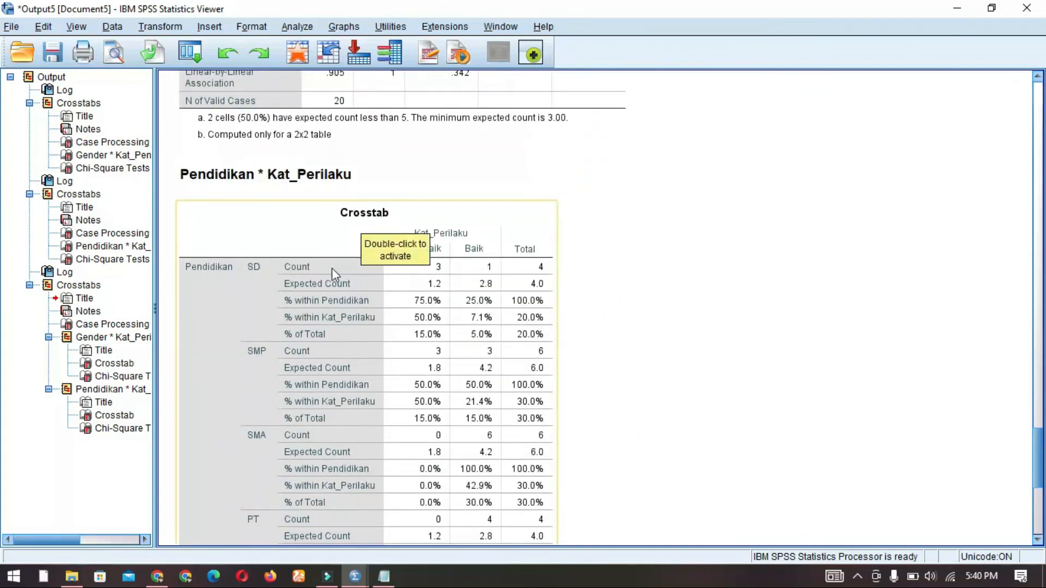
scroll(334, 327, down, 2)
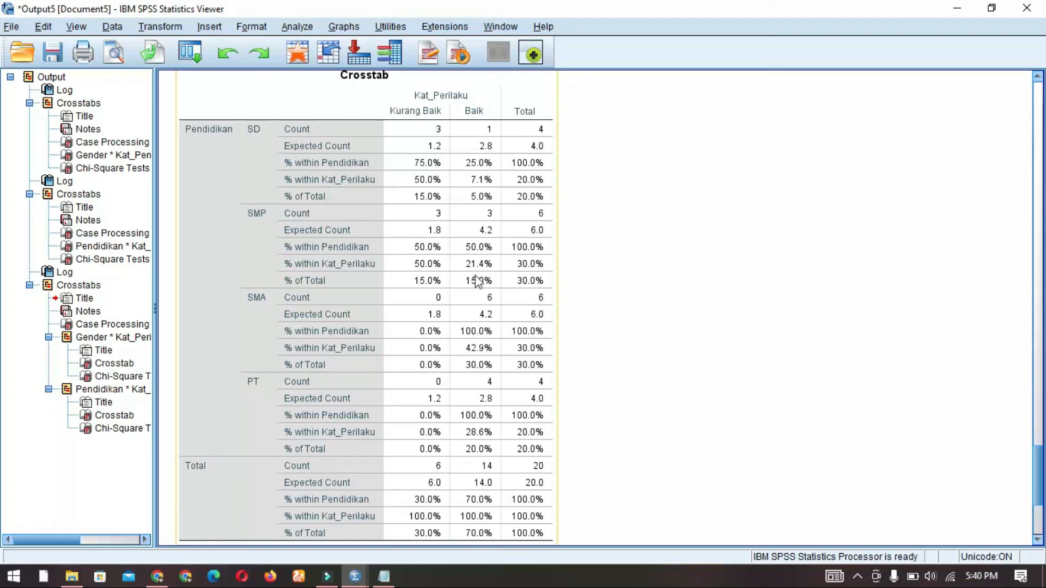
scroll(468, 280, down, 5)
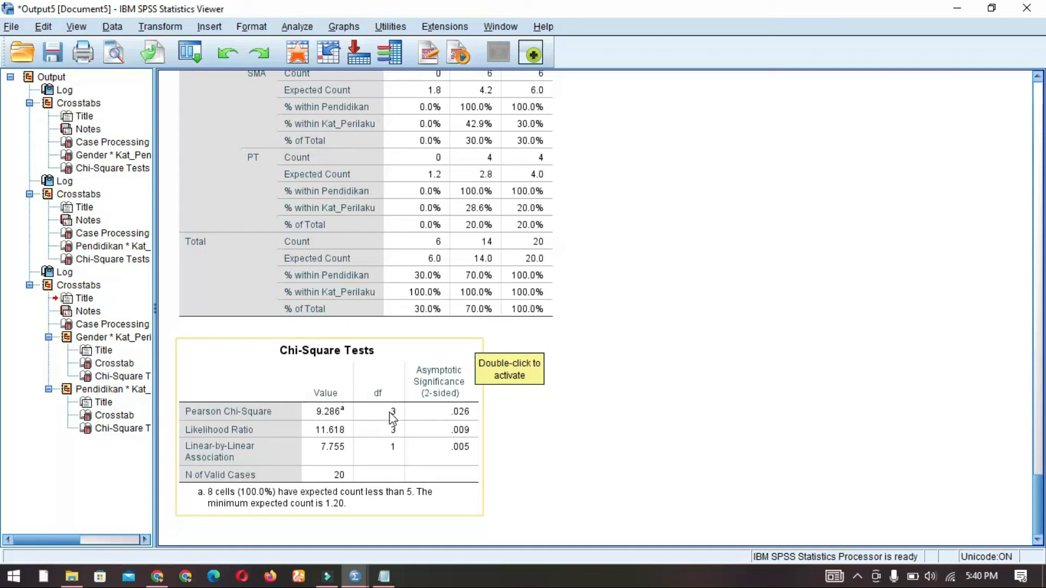
- Go back to the Gender by Kat_Pengetahuan results and review the output through to the Kat_Perilaku crosstabs
scroll(390, 425, up, 9)
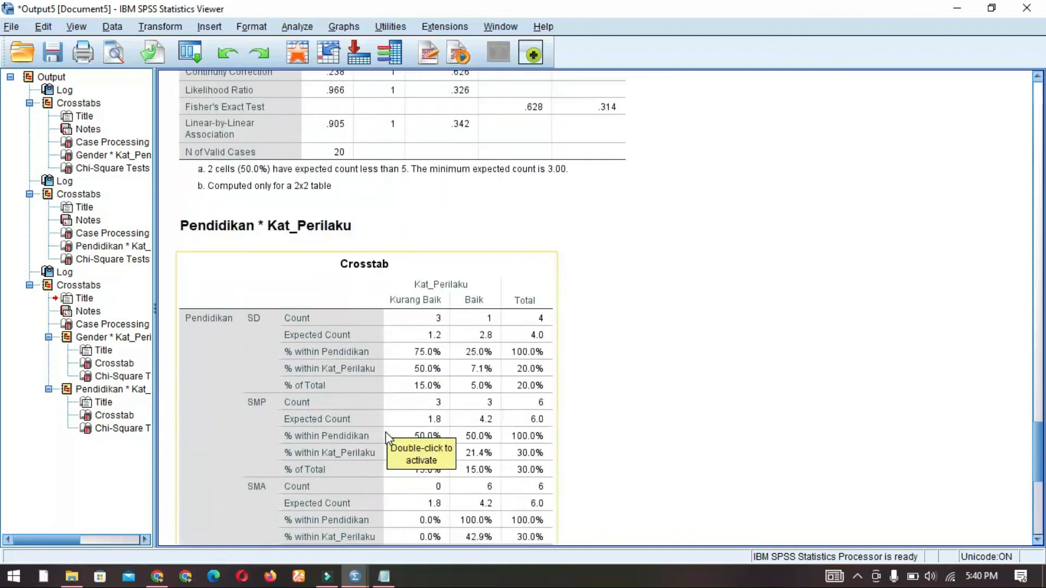
scroll(868, 187, up, 5)
scroll(868, 186, up, 11)
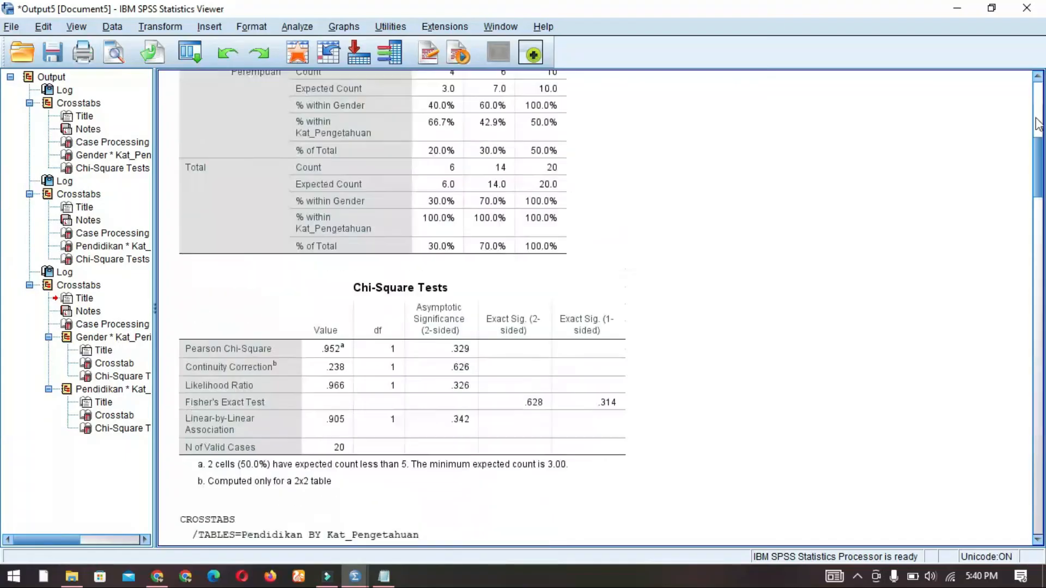
click(525, 277)
click(784, 354)
scroll(620, 357, down, 7)
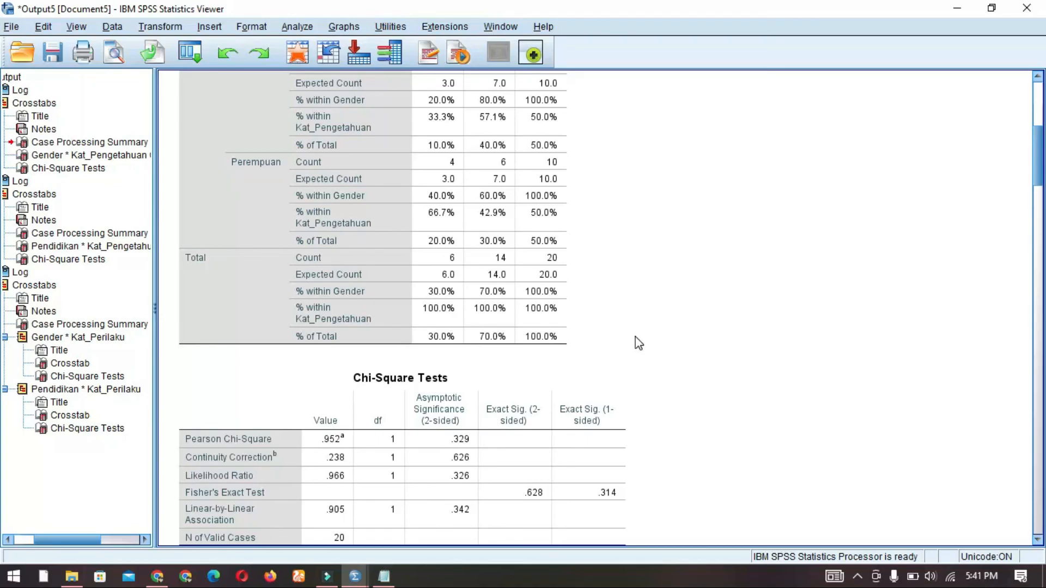
click(839, 366)
drag(1036, 161, 1040, 399)
click(829, 362)
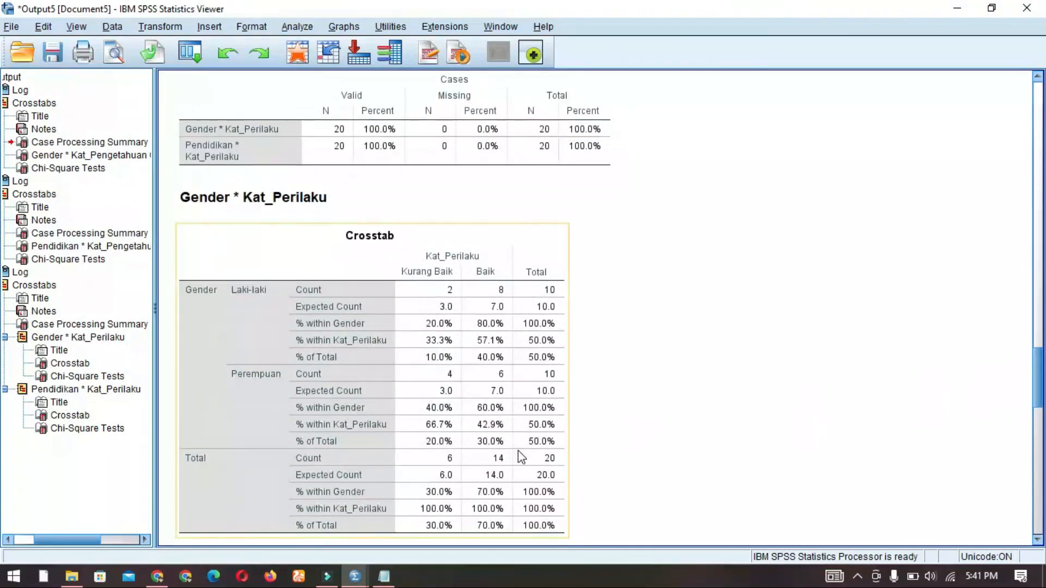
scroll(644, 366, down, 5)
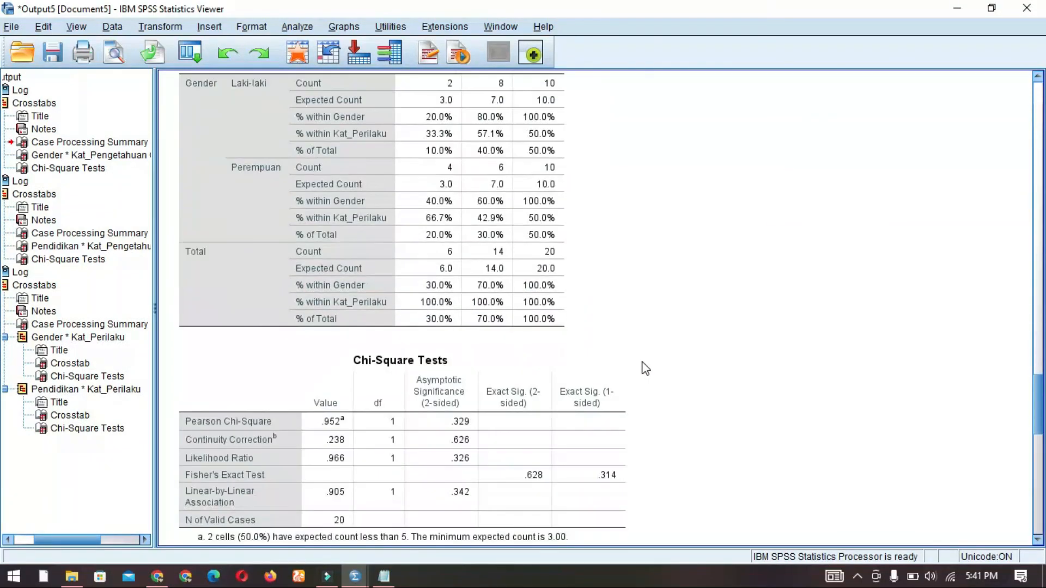
scroll(645, 368, down, 6)
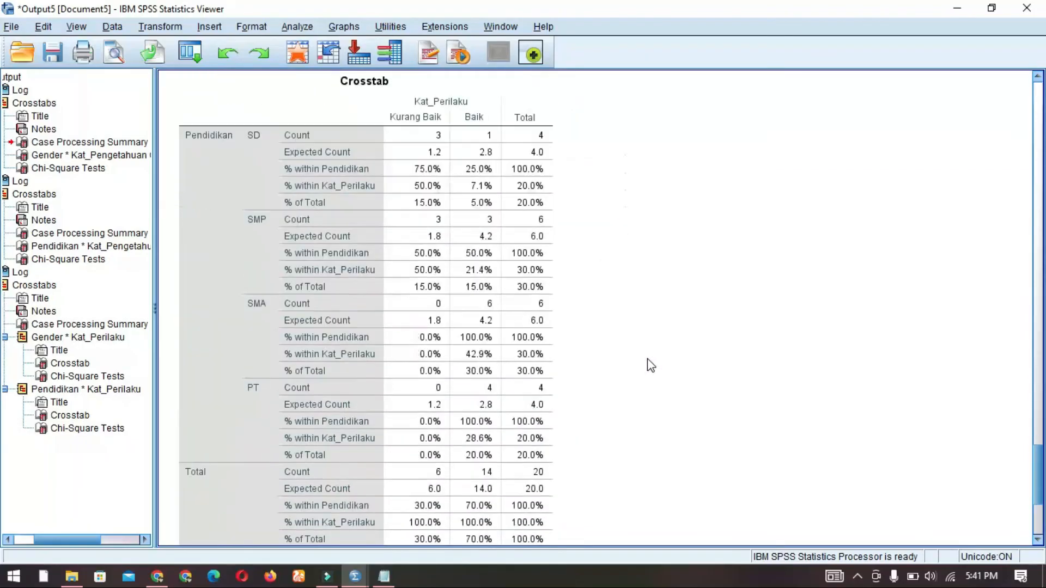